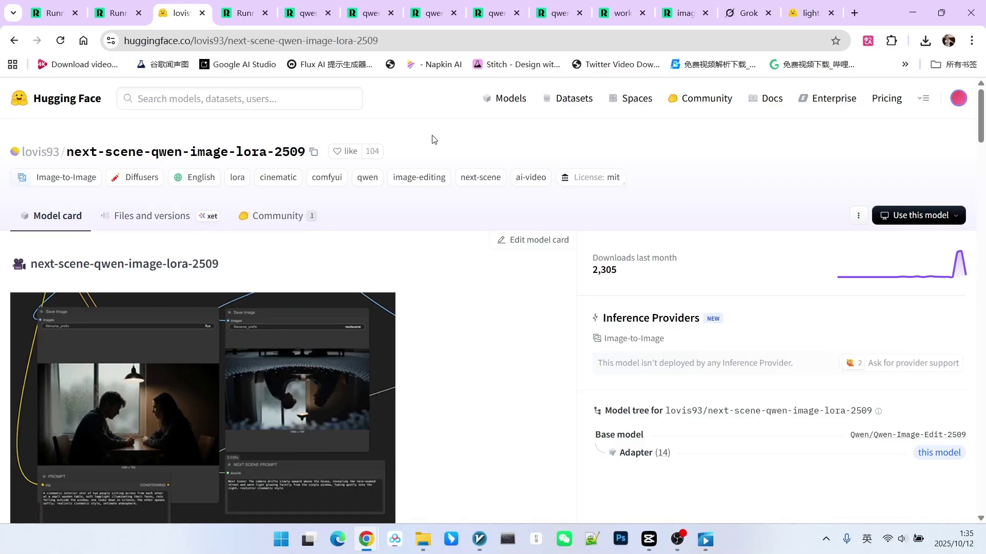
- Look over the next-scene-qwen-image-lora-2509 model page and its repository file list
scroll(433, 139, "down", 1)
scroll(362, 141, "up", 1)
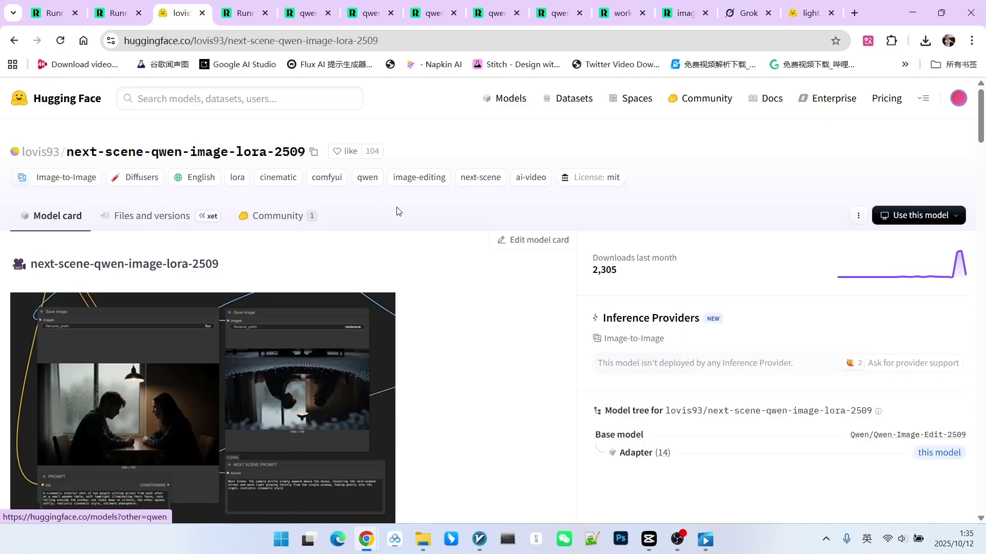
scroll(431, 235, "down", 1)
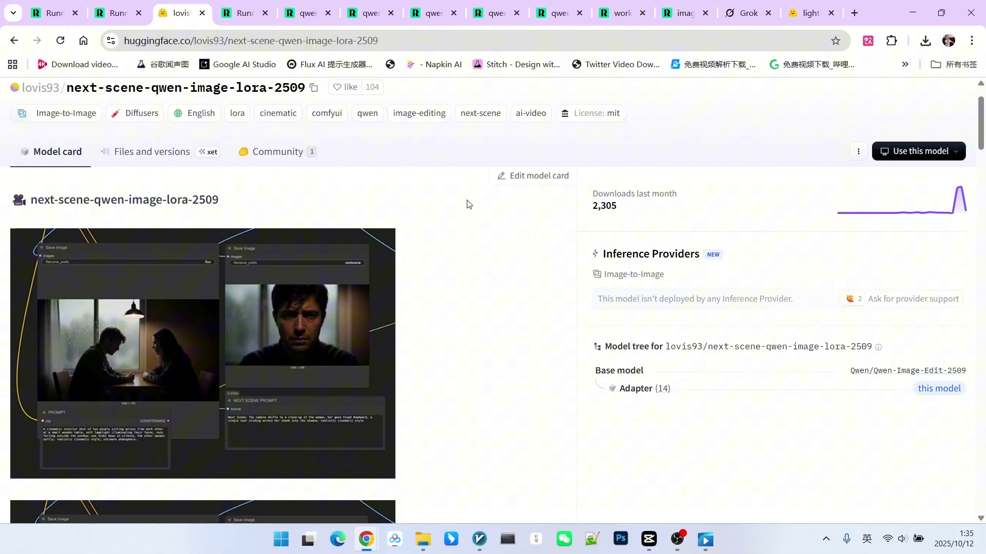
left_click(152, 151)
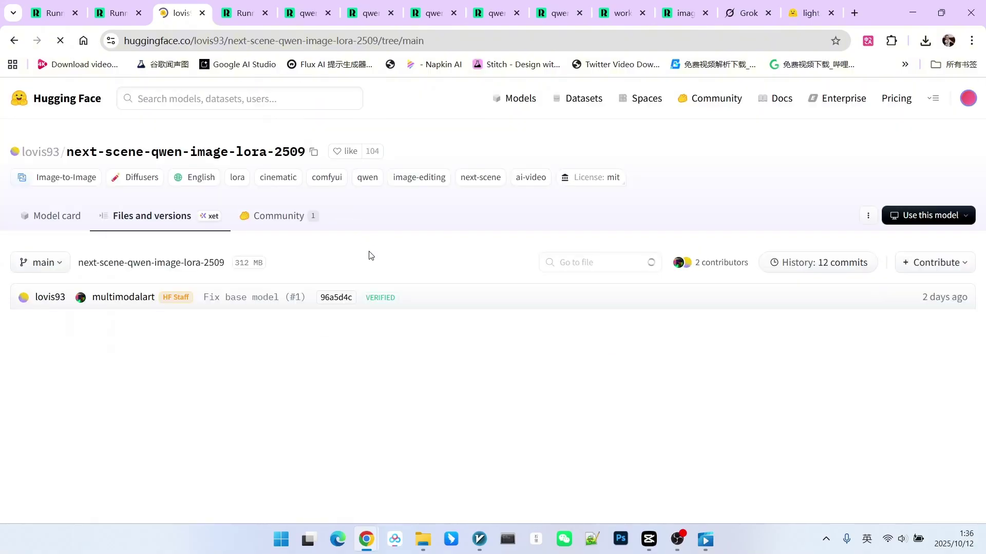
scroll(375, 243, "down", 1)
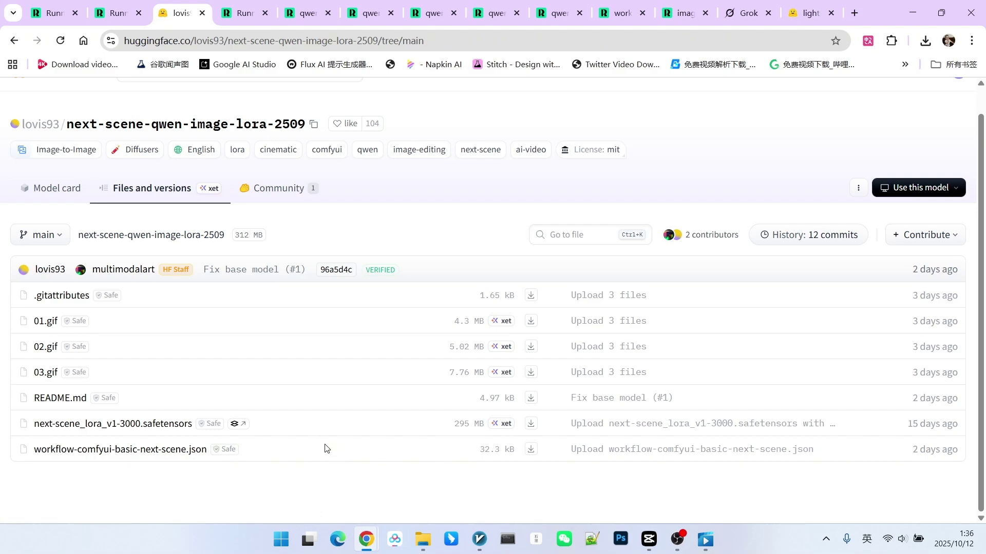
- Return to the model card and read the usage instructions, highlighting the "Next Scene" prompt prefix
left_click(57, 189)
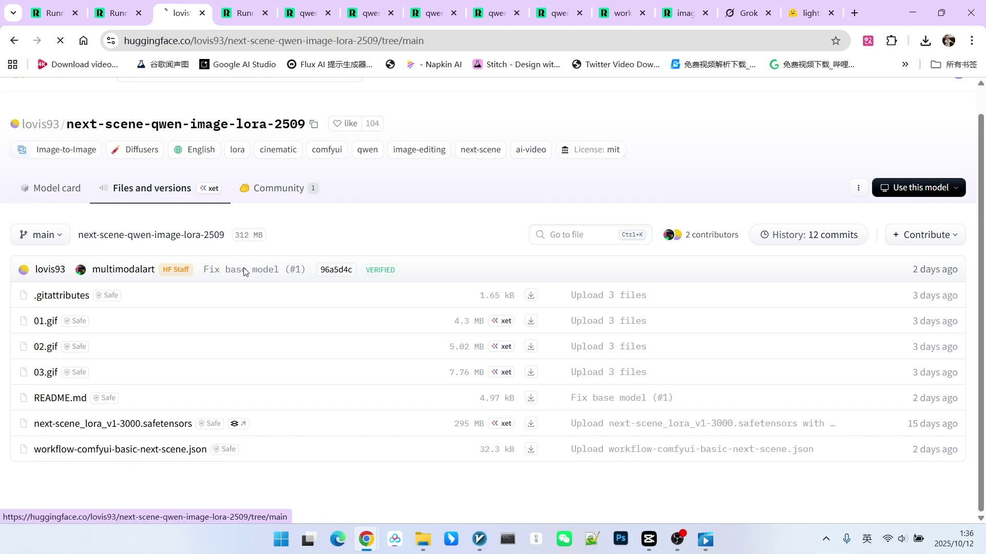
scroll(407, 303, "down", 15)
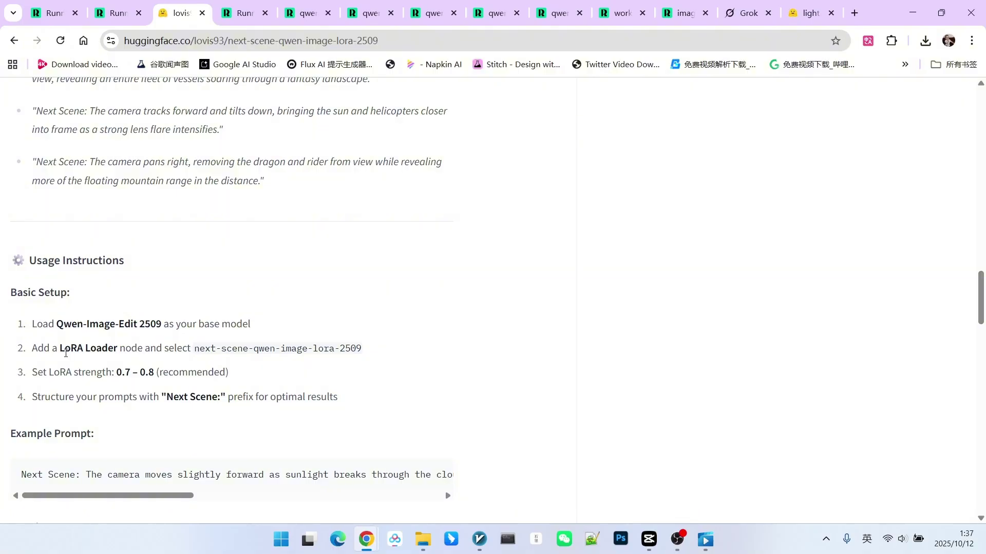
scroll(154, 373, "down", 2)
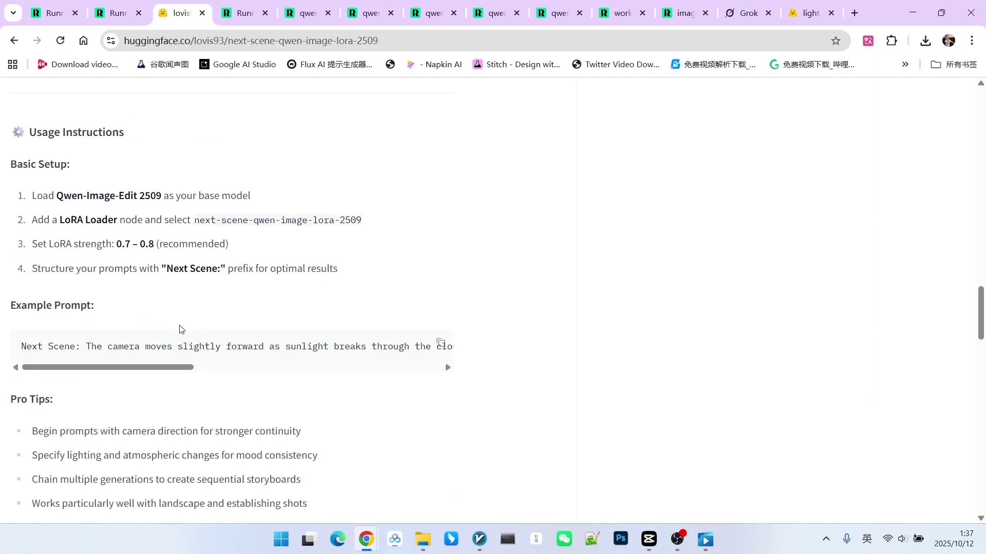
left_click_drag(166, 270, 218, 269)
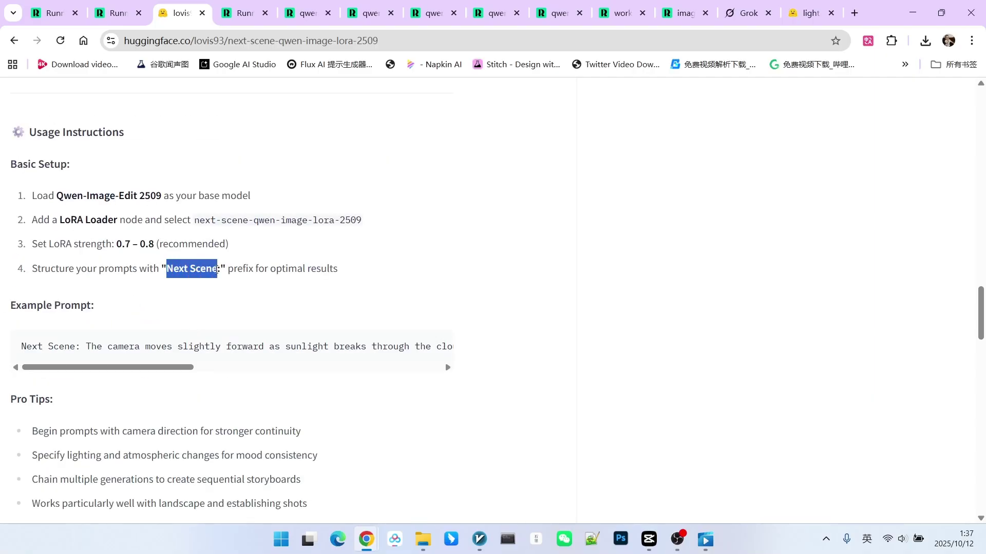
left_click(359, 277)
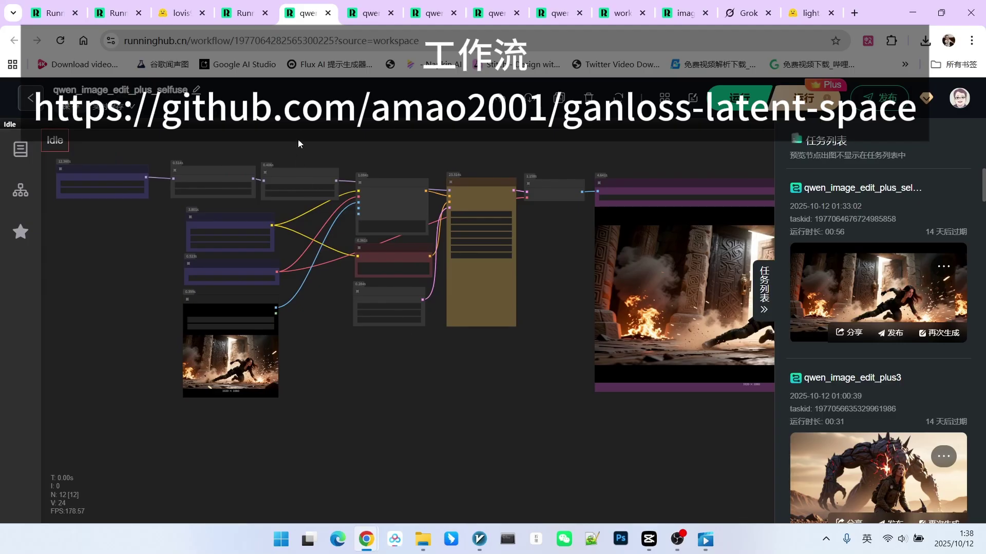
- Examine the qwen_image_edit_plus_selfuse workflow on RunningHub, focusing on the TextEncodeQwenImageEditPlus node
left_click_drag(298, 143, 440, 144)
scroll(356, 159, "up", 2)
scroll(320, 286, "up", 4)
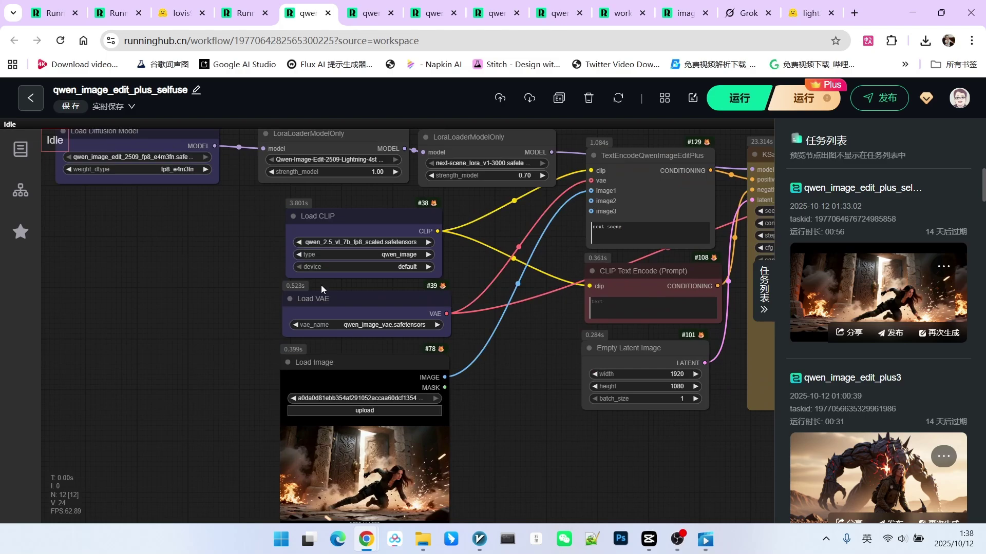
left_click_drag(539, 238, 312, 290)
scroll(417, 260, "up", 1)
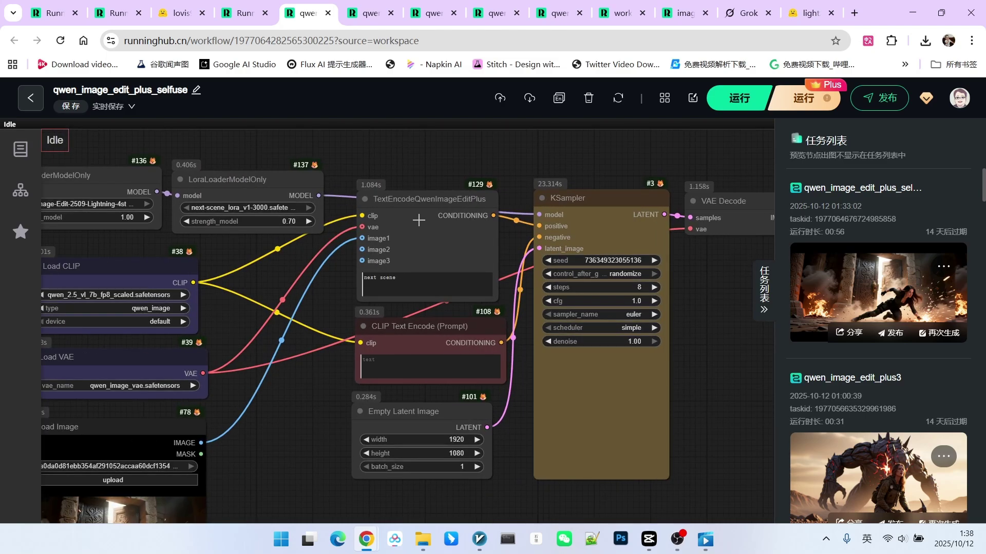
left_click(420, 201)
scroll(384, 247, "up", 2)
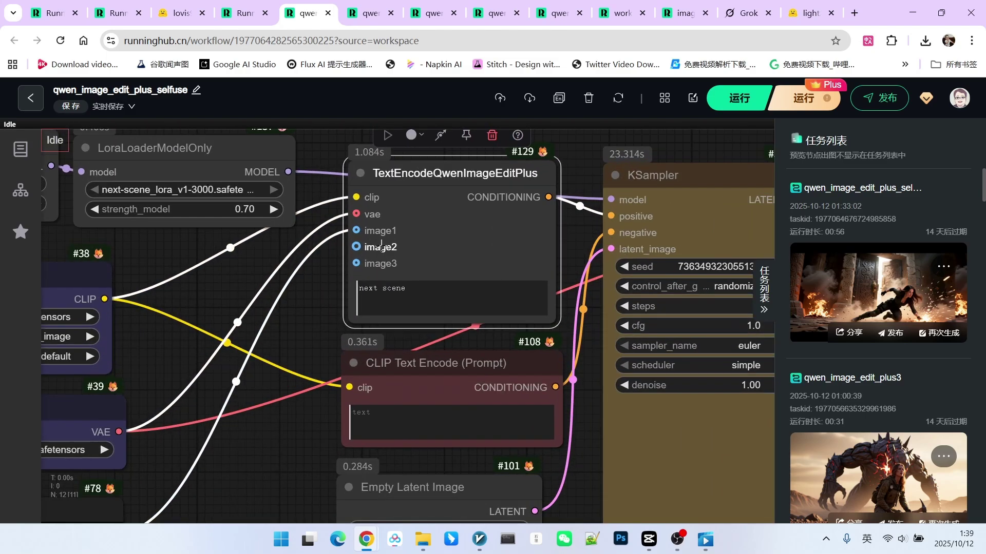
- Inspect the Load Diffusion Model node and the first LoraLoaderModelOnly node connected to it
scroll(306, 305, "down", 5)
left_click_drag(306, 305, 605, 310)
scroll(288, 218, "up", 8)
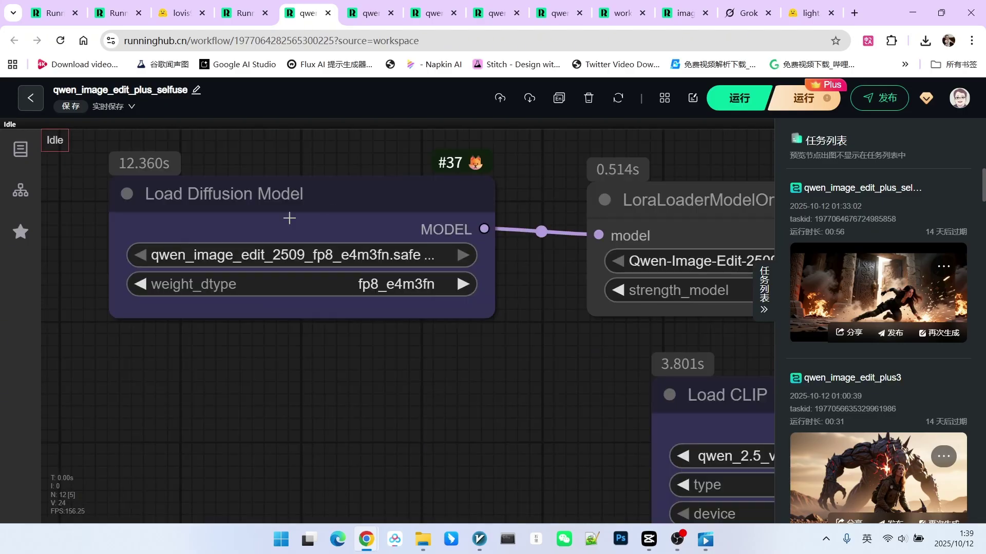
mouse_move(317, 209)
left_mouse_down()
mouse_move(352, 198)
mouse_move(317, 197)
left_mouse_up()
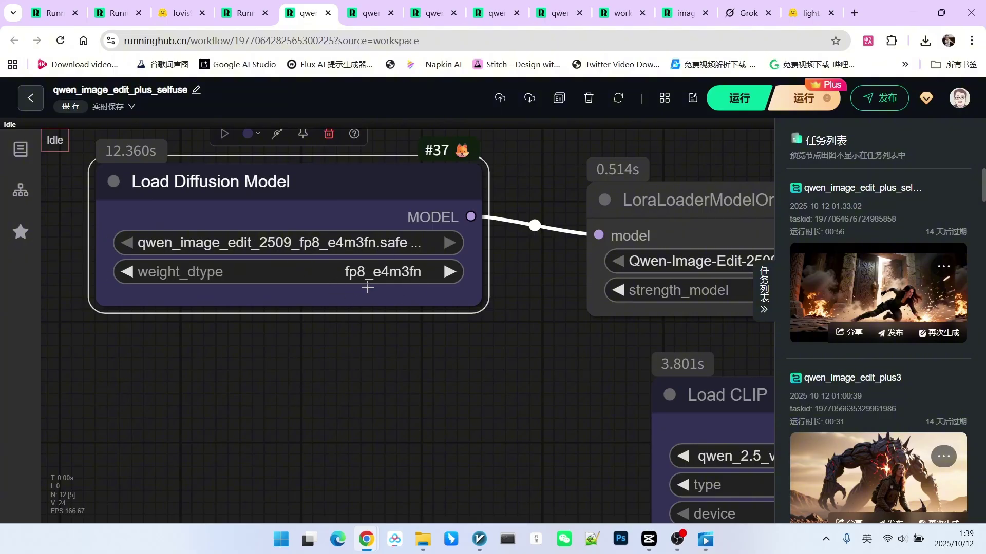
scroll(364, 279, "down", 4)
left_click_drag(418, 322, 235, 305)
left_click_drag(436, 217, 405, 193)
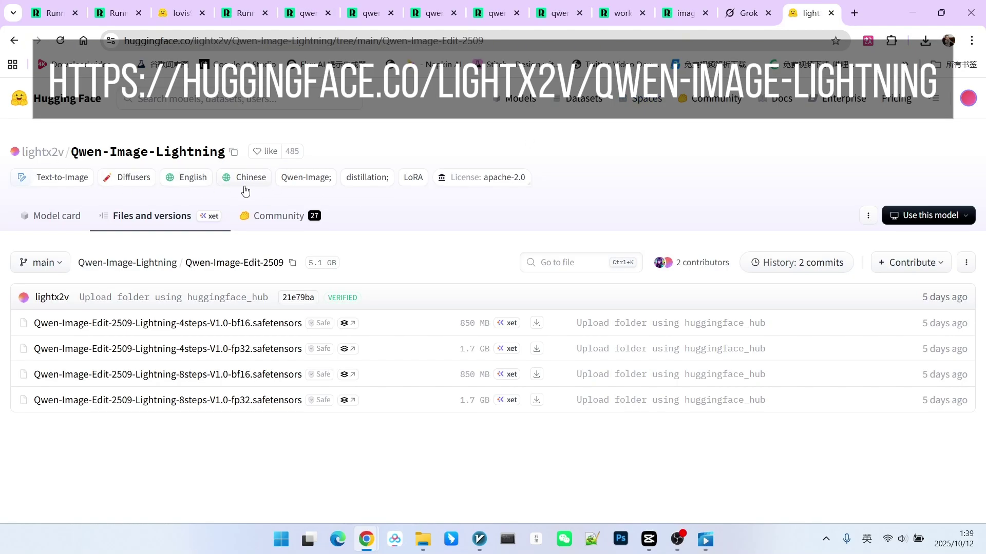
- Open the Qwen-Image-Edit-2509 folder among the Qwen-Image-Lightning repository files on Hugging Face
left_click(93, 154)
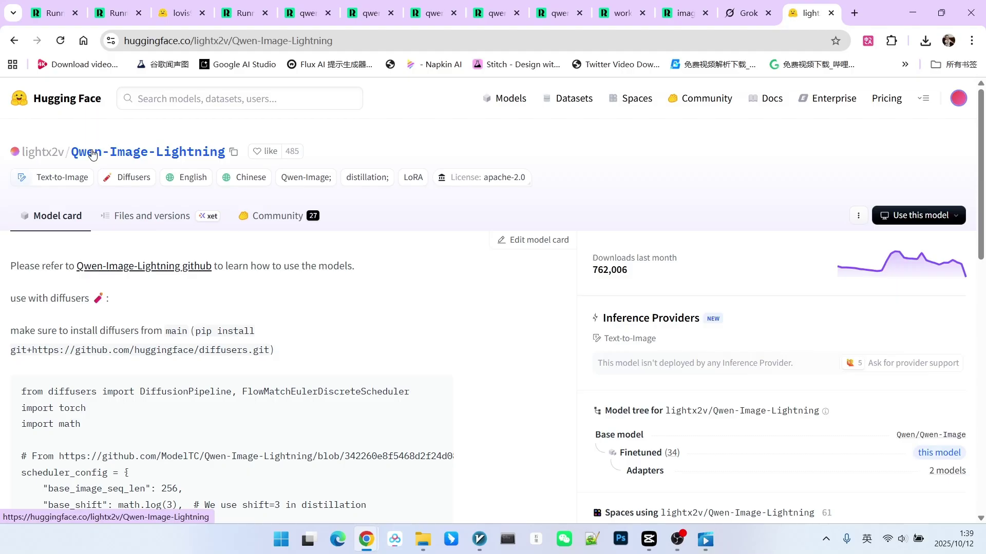
left_click(155, 220)
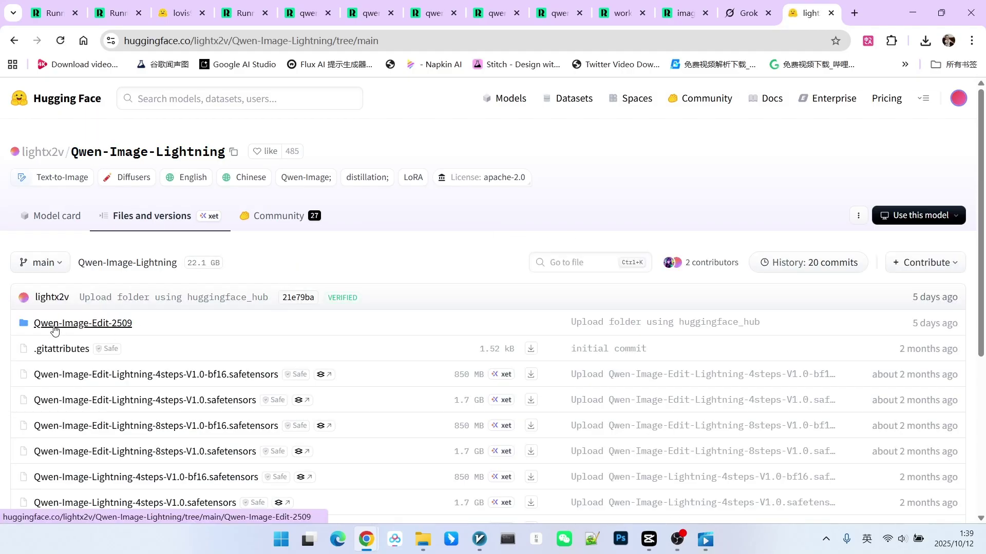
left_click(122, 328)
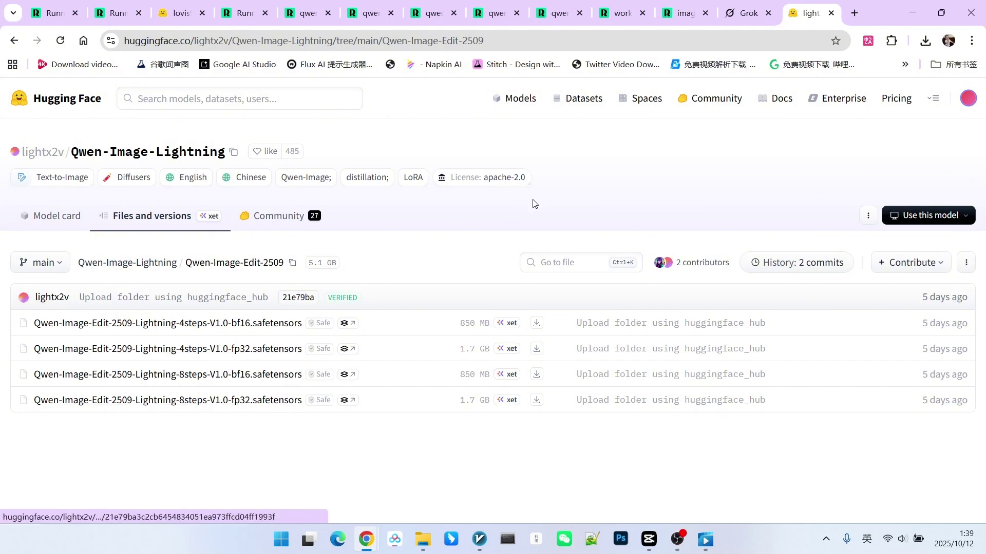
- Switch back to the workflow and inspect the Lightning and next-scene LoRA loader nodes
left_click(301, 14)
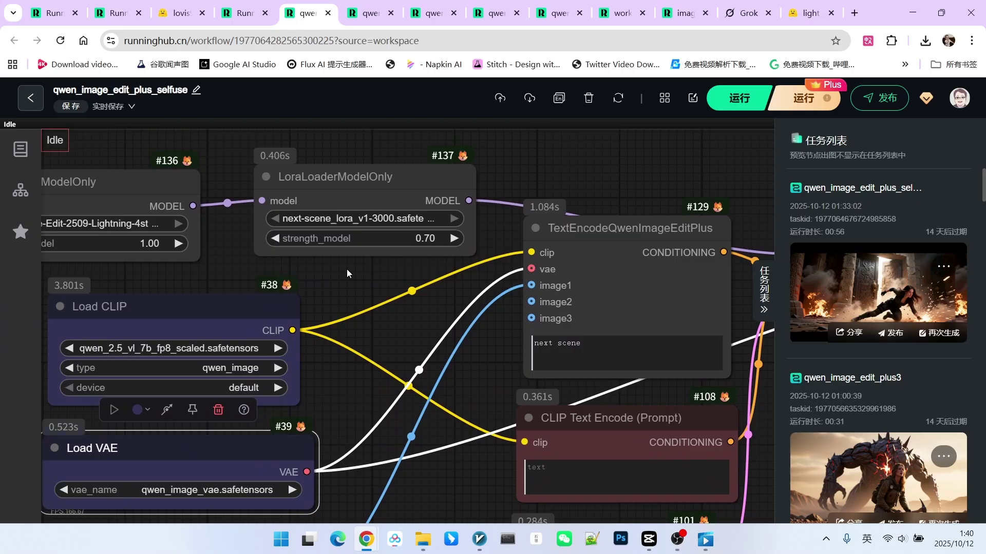
scroll(339, 175, "up", 3)
left_click(342, 172)
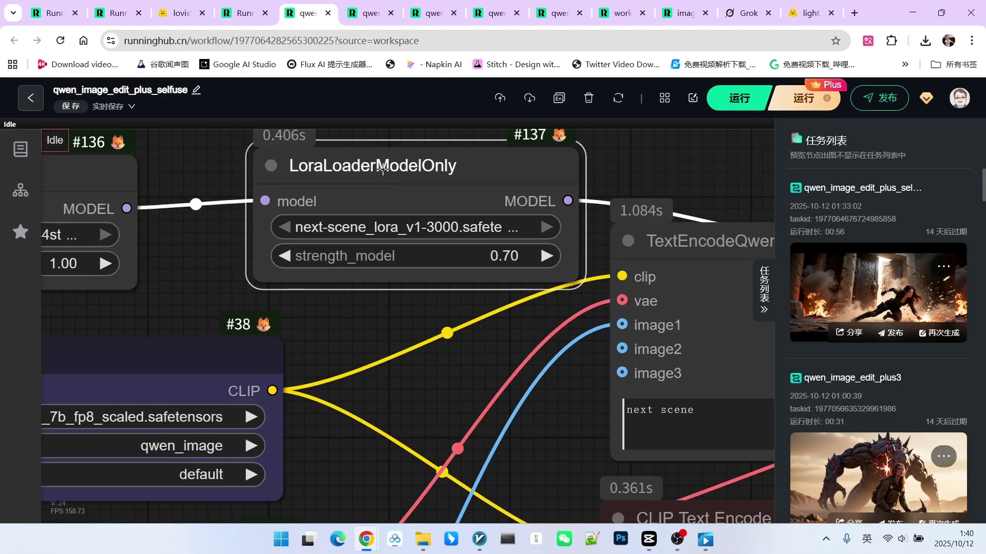
scroll(373, 185, "up", 1)
left_click_drag(413, 185, 394, 180)
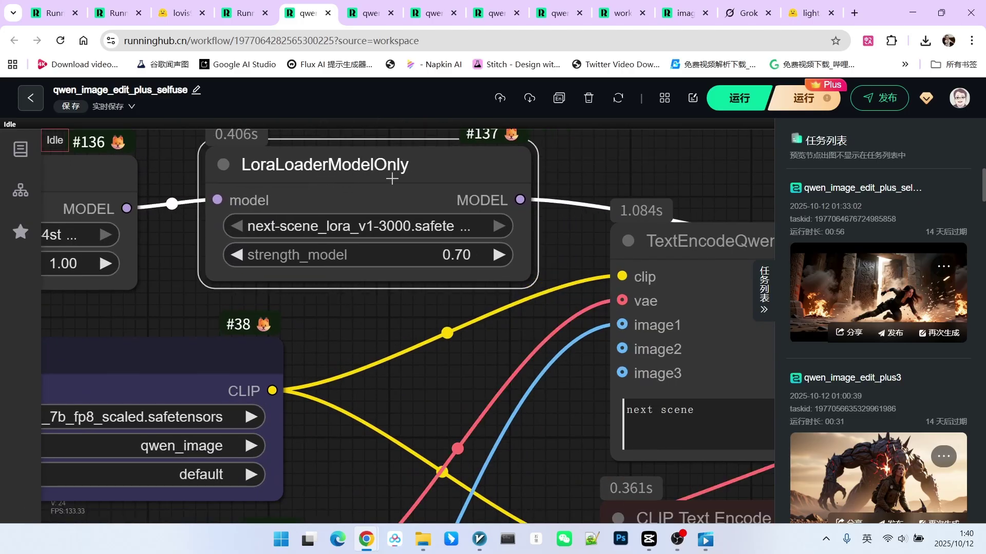
- Inspect the Load CLIP and Load VAE nodes below the LoRA loaders
scroll(436, 280, "down", 4)
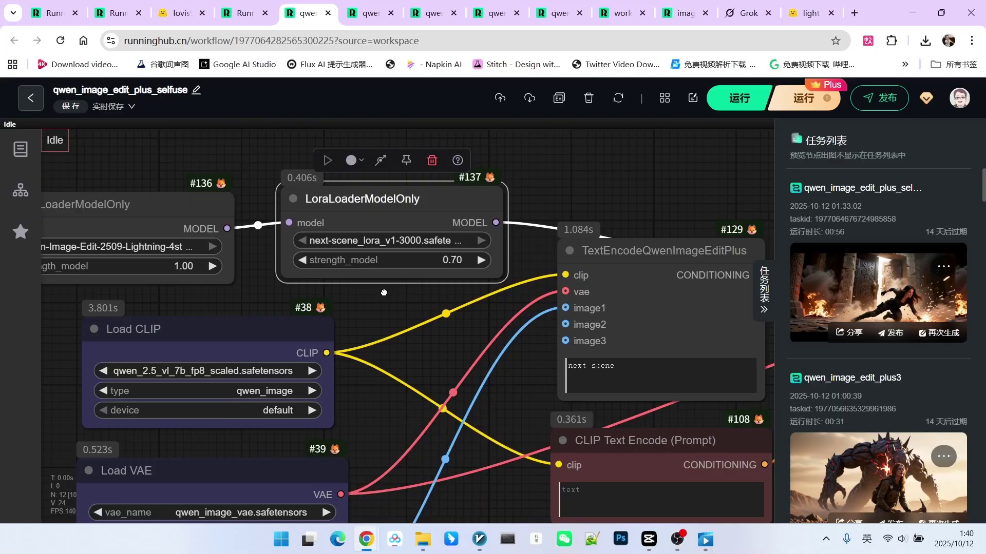
left_click_drag(383, 290, 425, 227)
mouse_move(218, 267)
left_mouse_down()
mouse_move(246, 269)
mouse_move(237, 270)
left_mouse_up()
left_click_drag(216, 409, 226, 401)
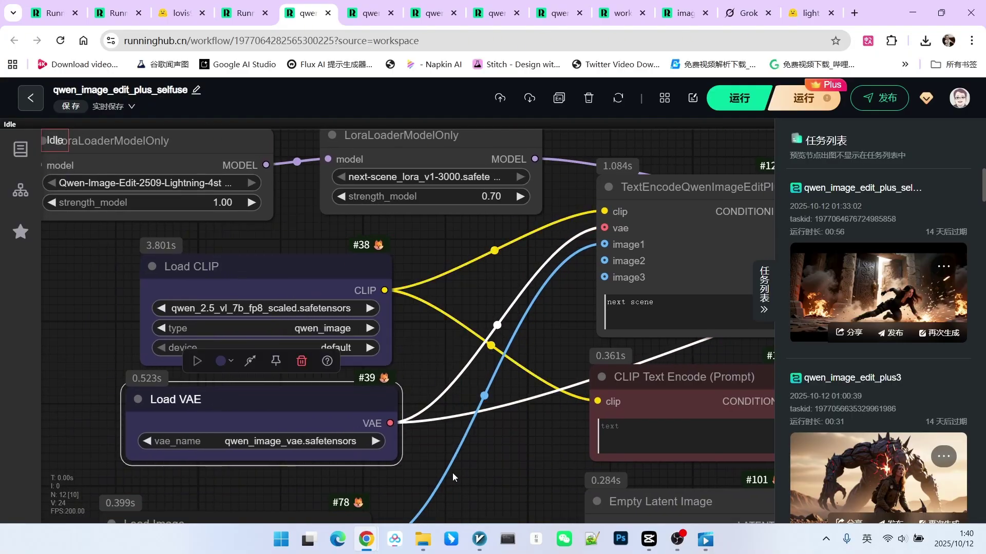
- Set the prompt in the TextEncodeQwenImageEditPlus node to "Next Scene:"
scroll(262, 345, "down", 5)
scroll(513, 319, "down", 3)
left_click_drag(580, 195, 290, 287)
scroll(287, 280, "up", 3)
left_click(326, 259)
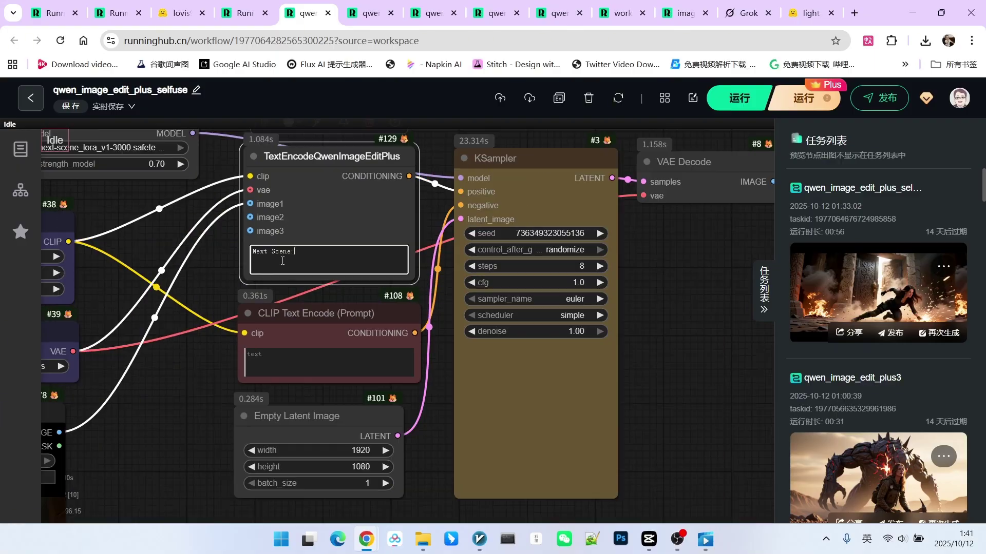
- Run the workflow with the "Next Scene:" prompt and examine the generated image beside the source image
scroll(289, 252, "down", 3)
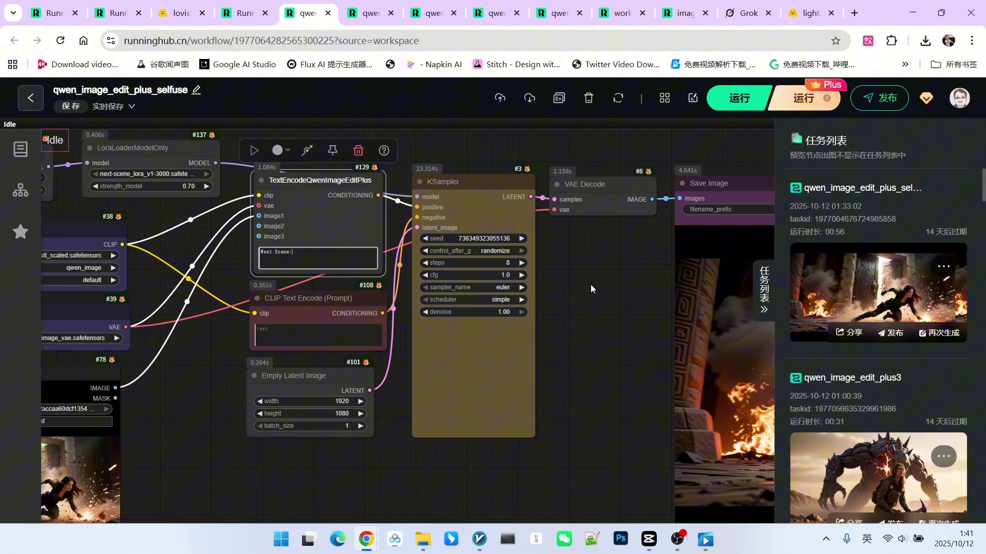
scroll(506, 272, "down", 6)
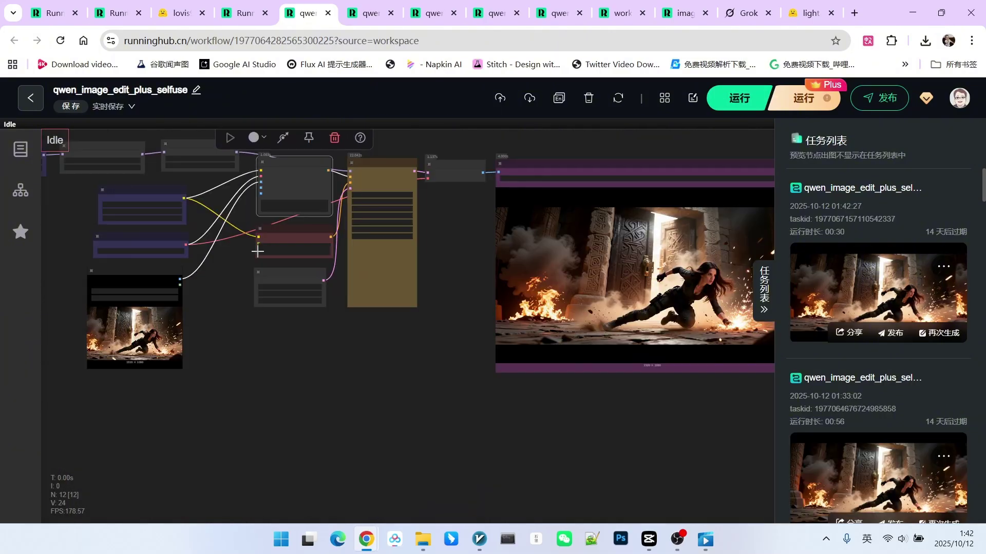
scroll(257, 251, "up", 3)
scroll(444, 368, "down", 3)
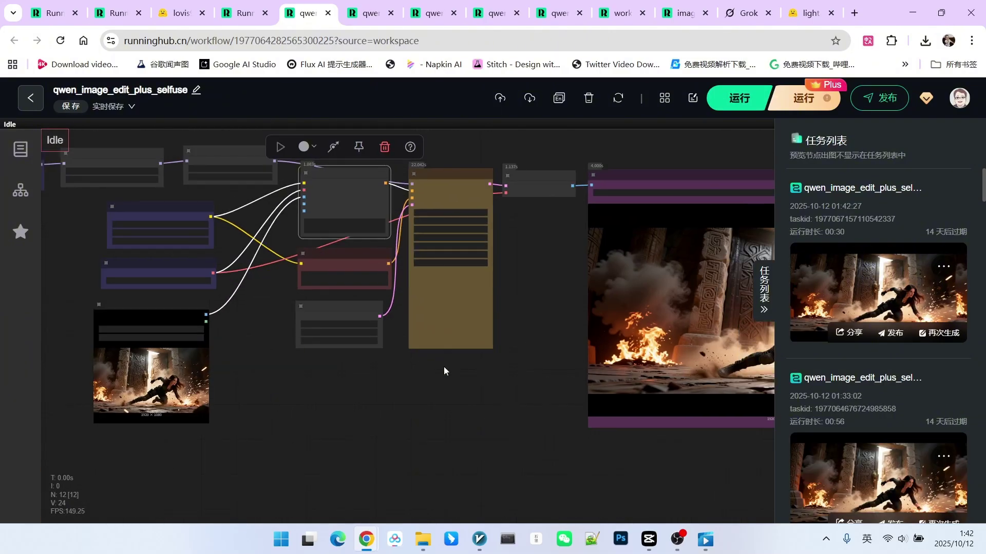
scroll(443, 366, "up", 5)
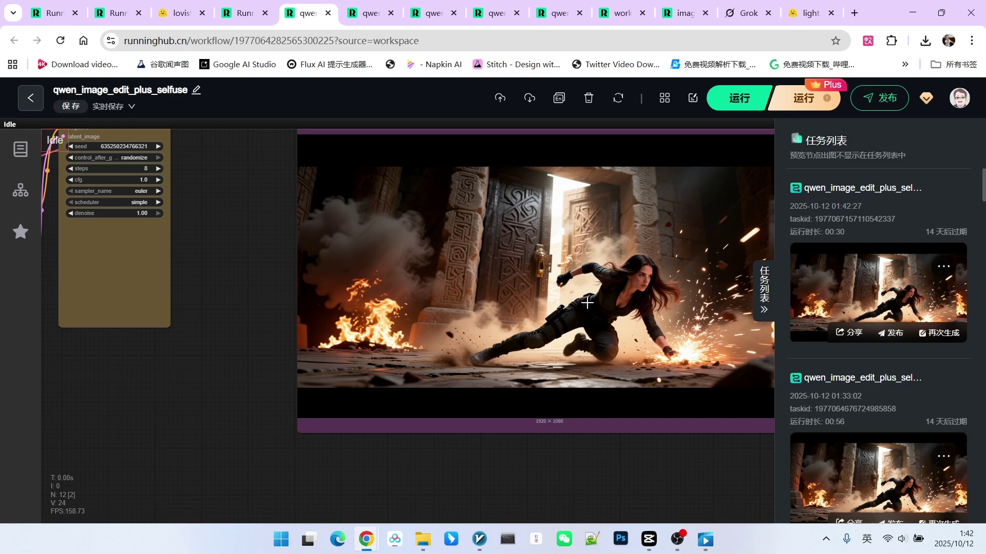
scroll(594, 297, "down", 3)
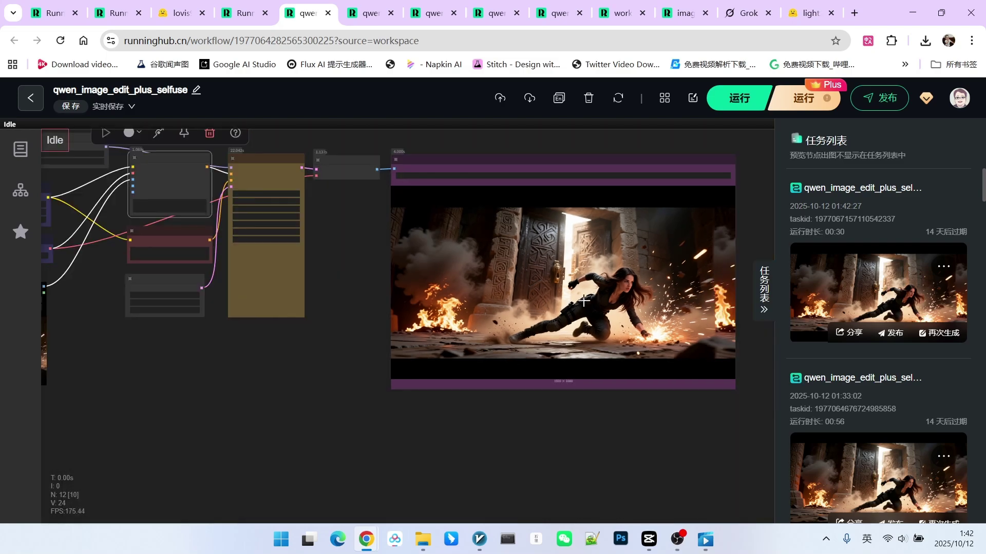
- Extend the prompt to "Next Scene:the woman is running" and run the workflow
left_click_drag(241, 372, 412, 376)
scroll(368, 156, "up", 6)
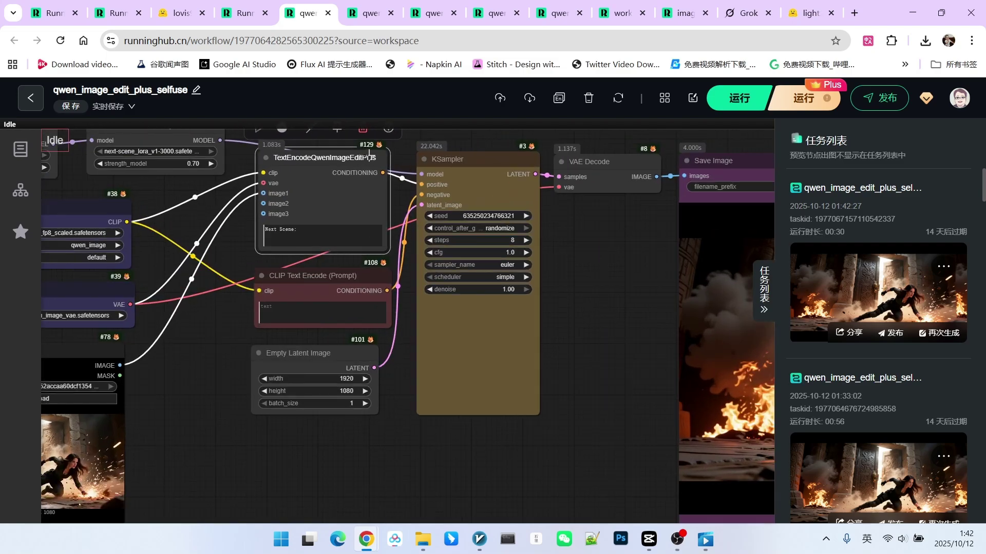
left_click(386, 266)
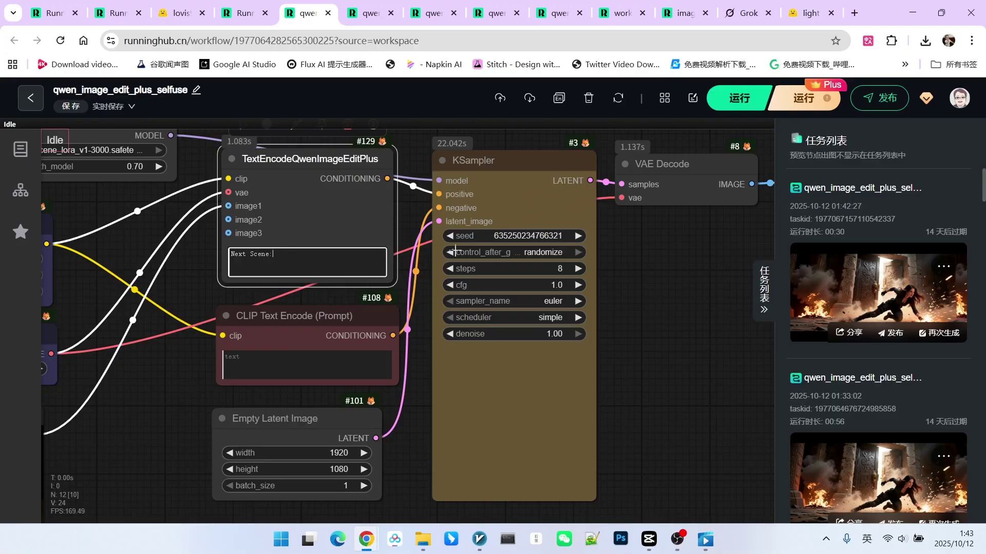
scroll(187, 251, "up", 5)
type("the woman is ru")
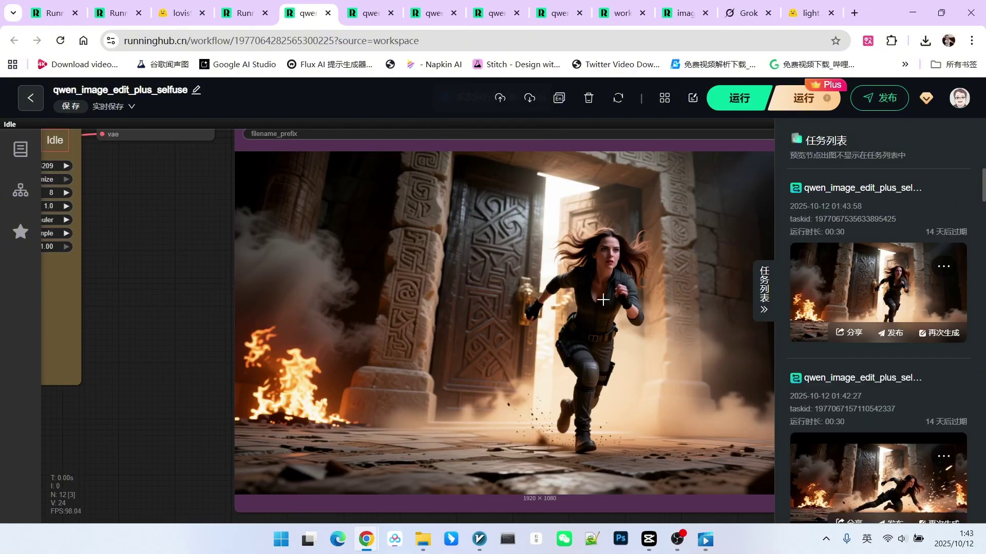
- Compare the generated image of the running woman with the source image in the Load Image node and recheck the prompt
scroll(603, 300, "down", 5)
scroll(250, 341, "up", 4)
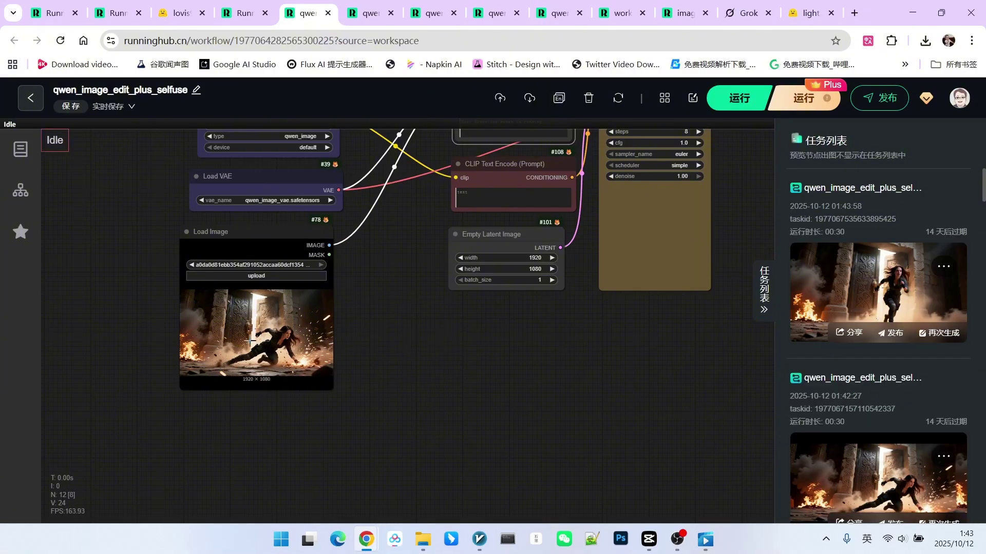
scroll(258, 326, "down", 4)
left_click_drag(527, 354, 241, 390)
scroll(485, 293, "down", 3)
scroll(118, 340, "up", 5)
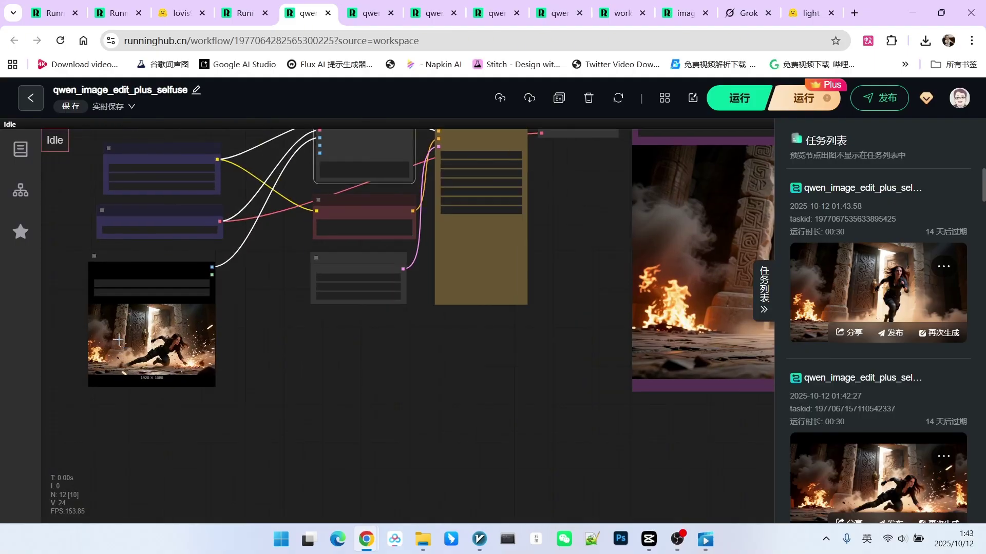
scroll(119, 340, "down", 5)
scroll(551, 260, "up", 4)
left_click_drag(171, 390, 352, 411)
scroll(213, 223, "up", 8)
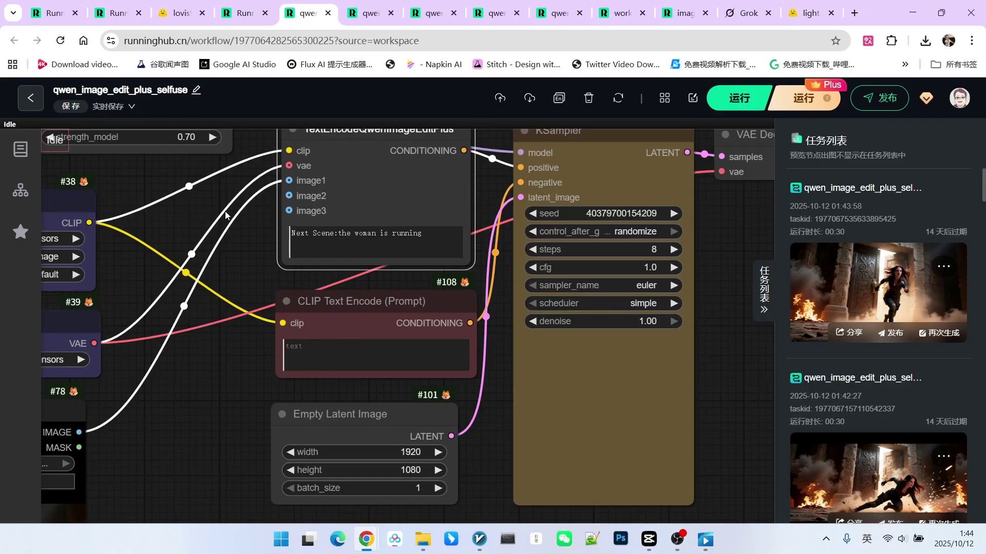
- Extend the prompt to "Next Scene:the woman is running,form left,profile" and run the workflow
left_click_drag(339, 232, 437, 237)
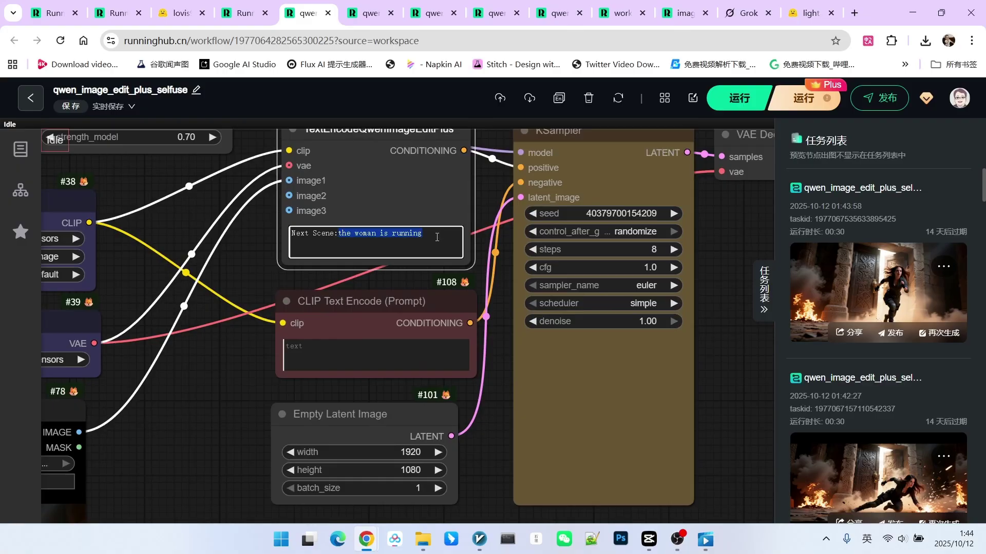
left_click(438, 262)
type(",")
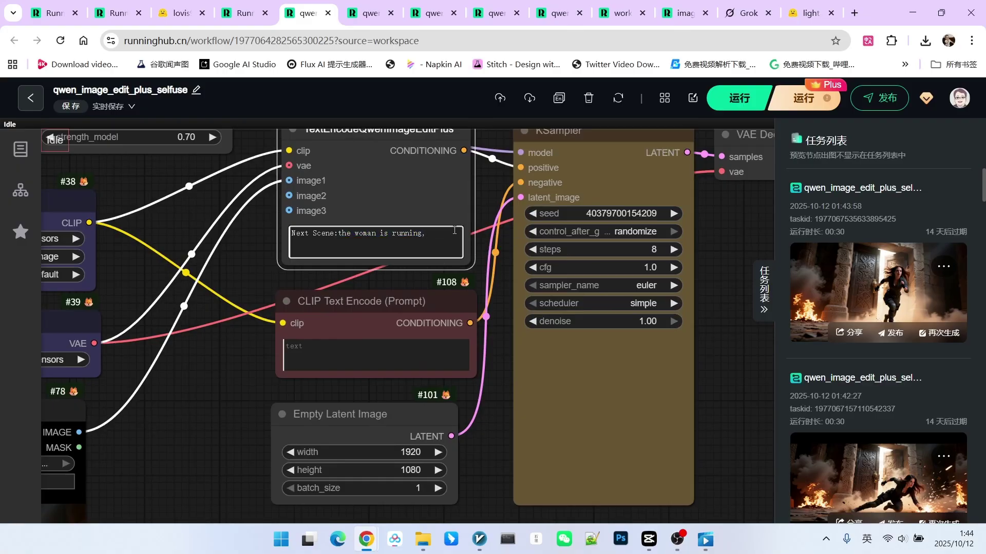
type("form left,profile")
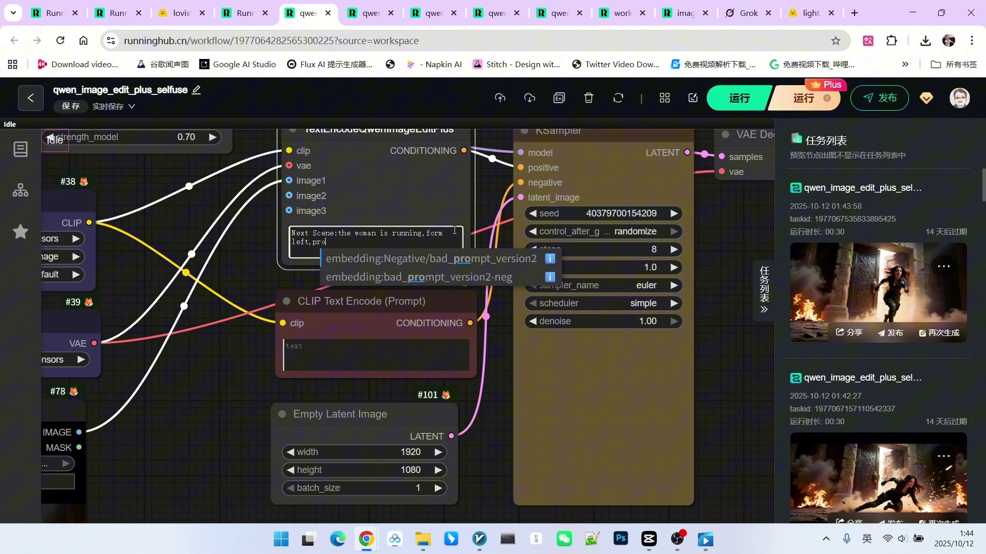
scroll(544, 292, "down", 5)
scroll(577, 349, "down", 3)
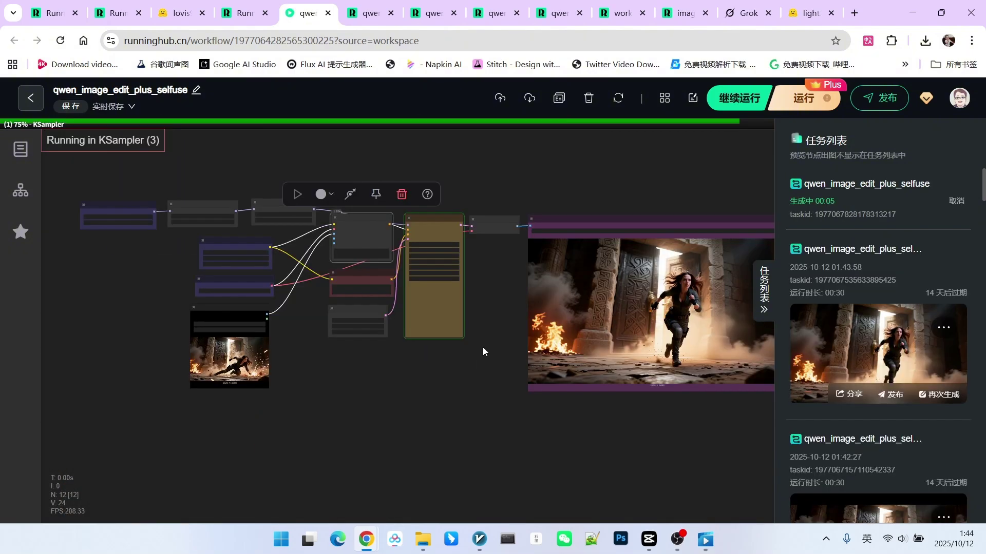
left_click_drag(503, 312, 368, 301)
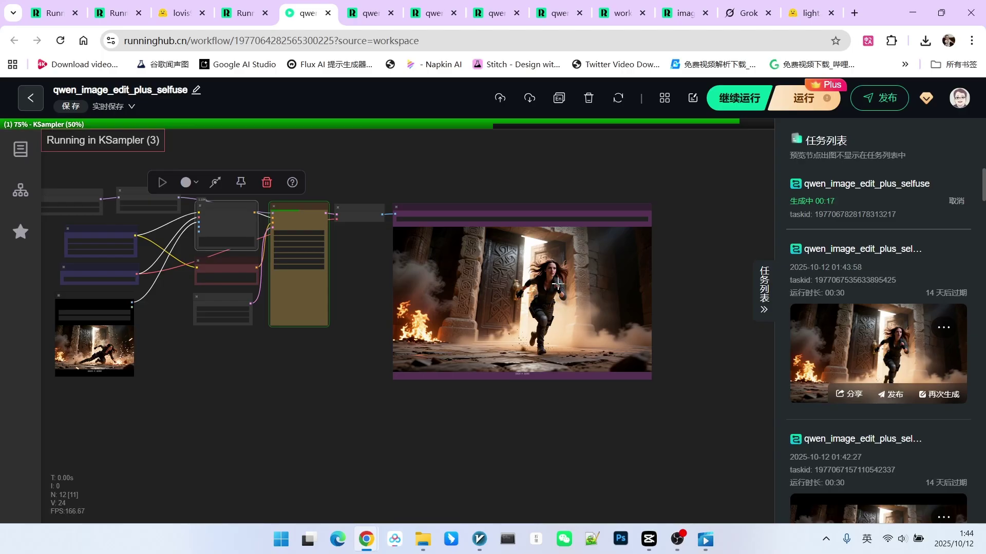
- Compare the generated profile image of the running woman with the source image and recheck the prompt
scroll(558, 283, "up", 8)
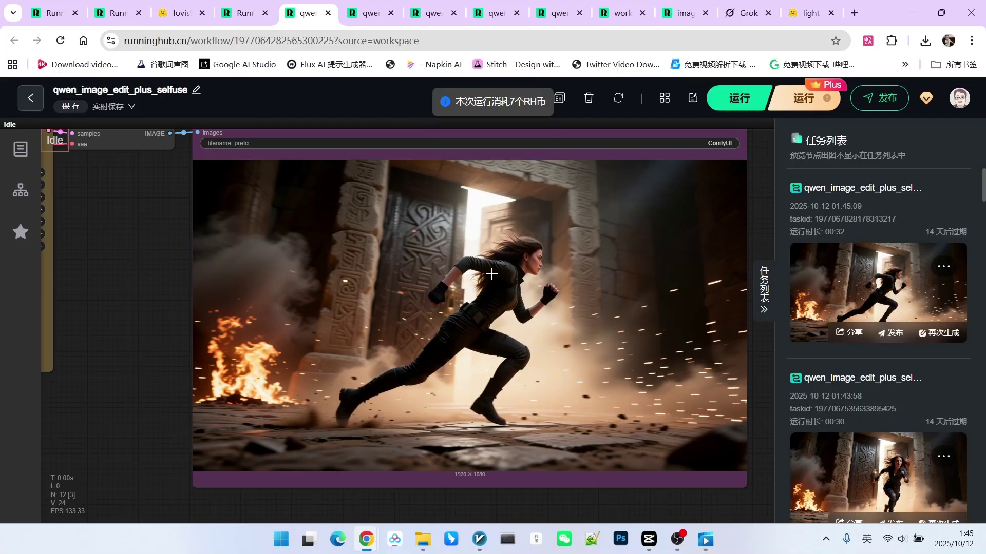
scroll(452, 271, "down", 2)
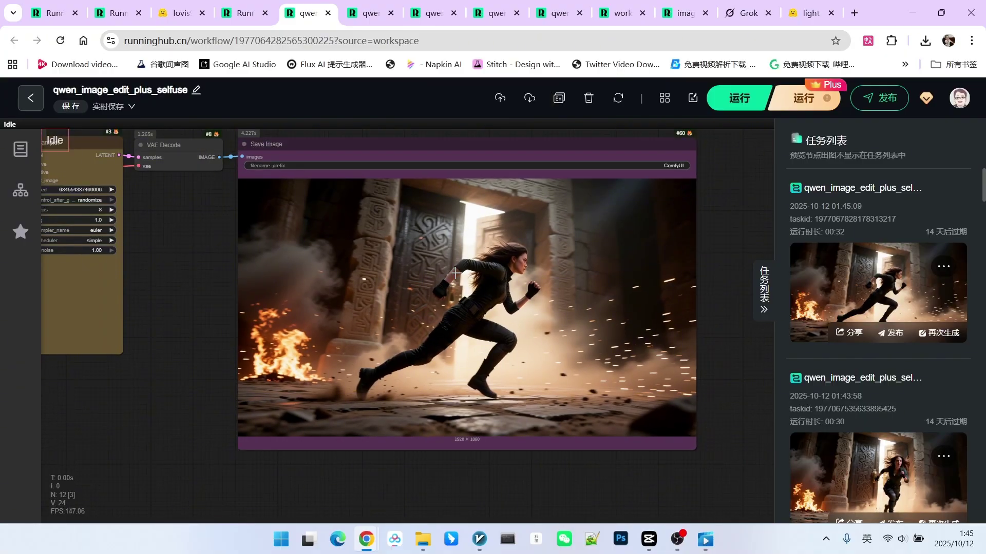
scroll(505, 323, "down", 1)
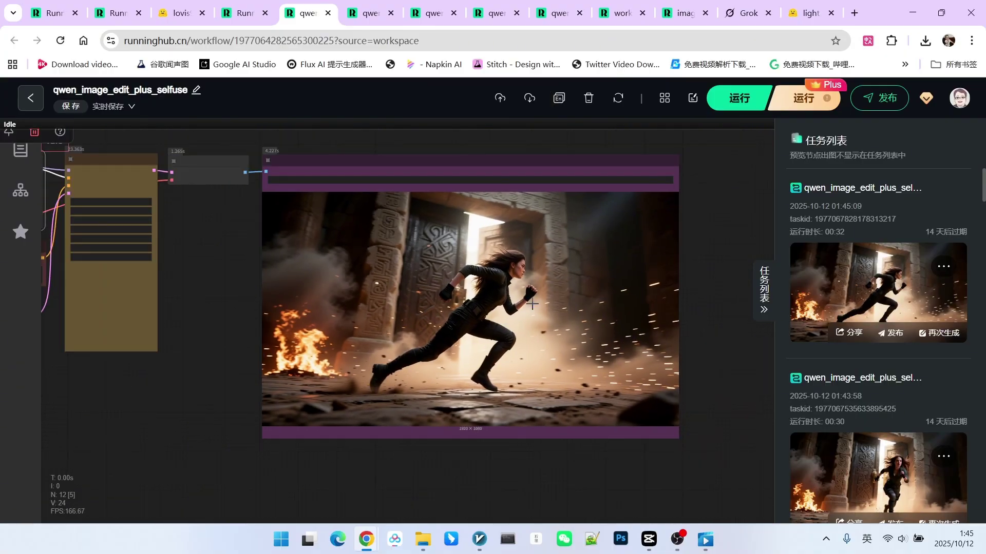
scroll(513, 308, "down", 6)
left_click_drag(273, 384, 349, 396)
scroll(383, 370, "up", 2)
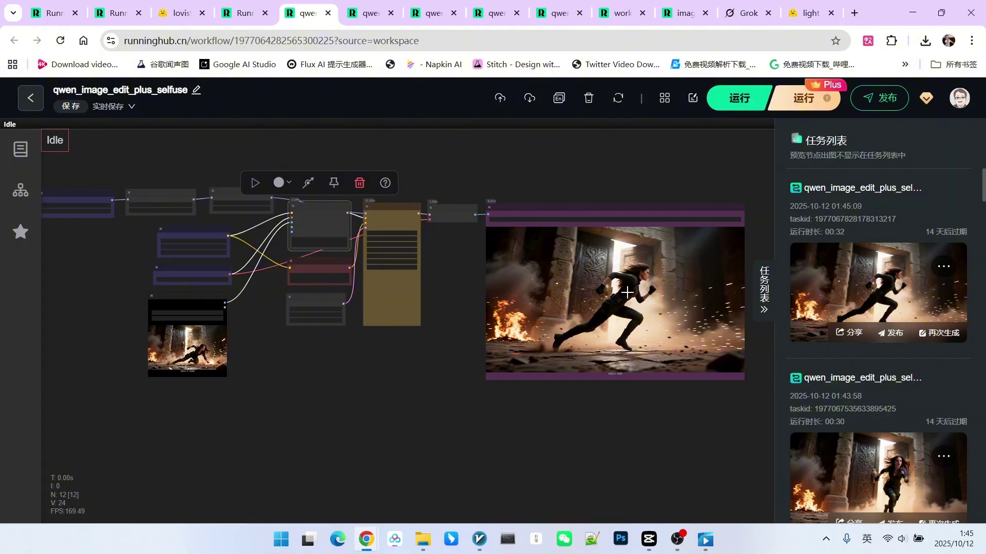
scroll(449, 260, "up", 12)
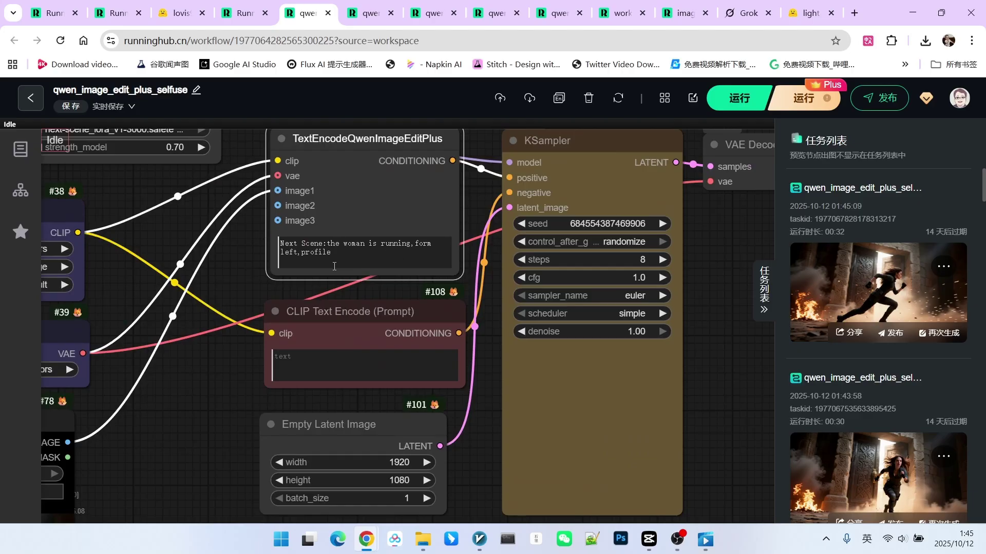
scroll(350, 250, "down", 8)
- Change the prompt to "Next Scene:the woman is running near the river,form left,profile" and run the workflow
scroll(274, 267, "up", 2)
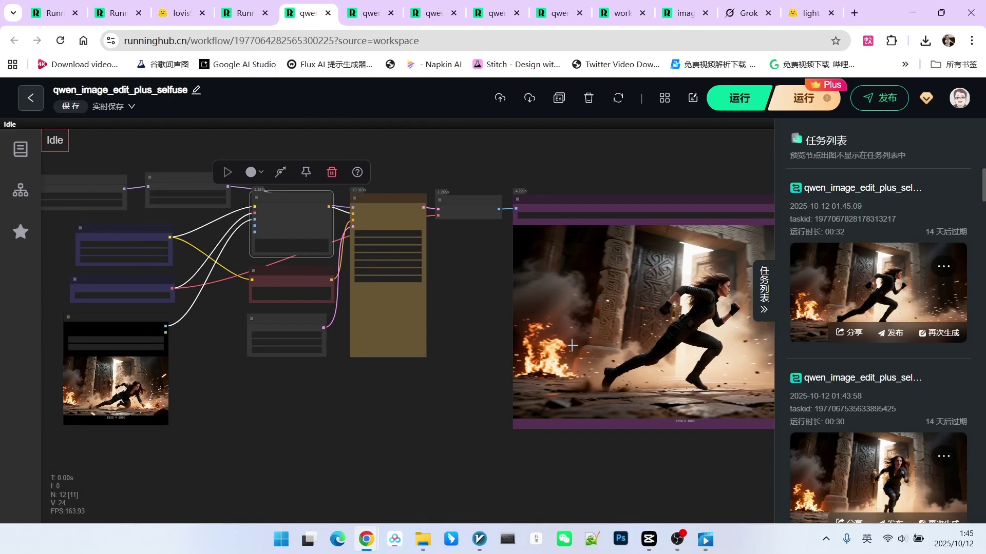
scroll(217, 230, "up", 8)
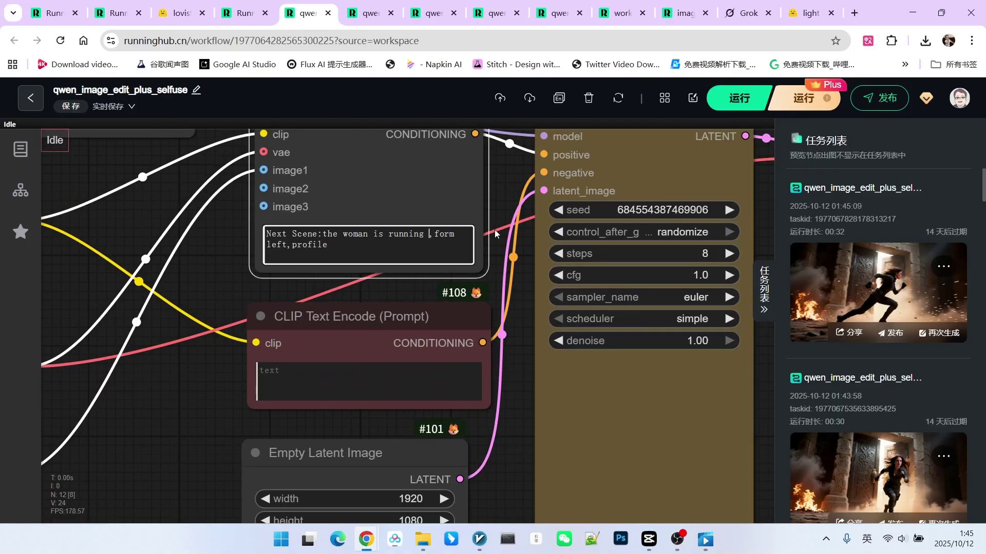
type("near the river")
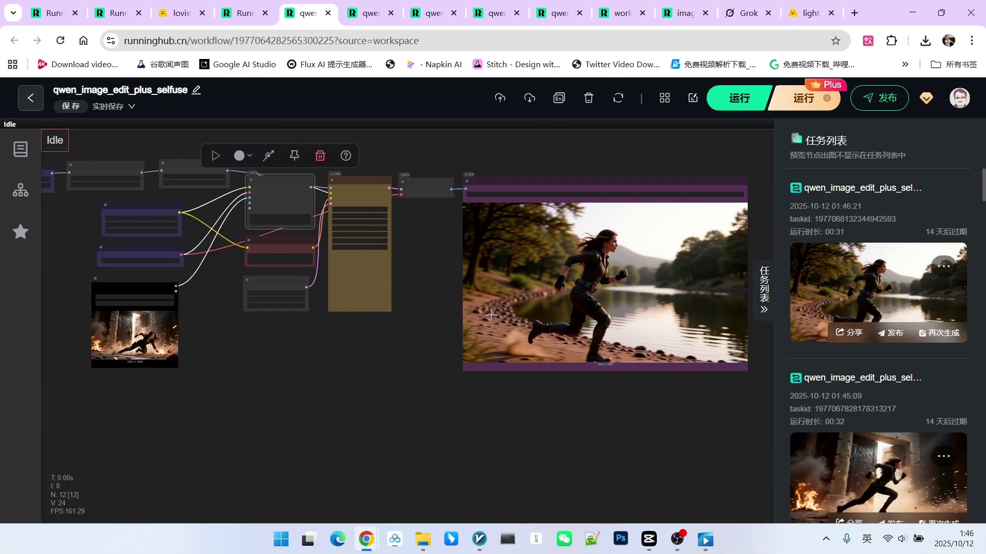
- Compare the generated riverside image with the source image in the Load Image node
scroll(593, 315, "up", 2)
scroll(593, 314, "down", 2)
scroll(654, 270, "up", 3)
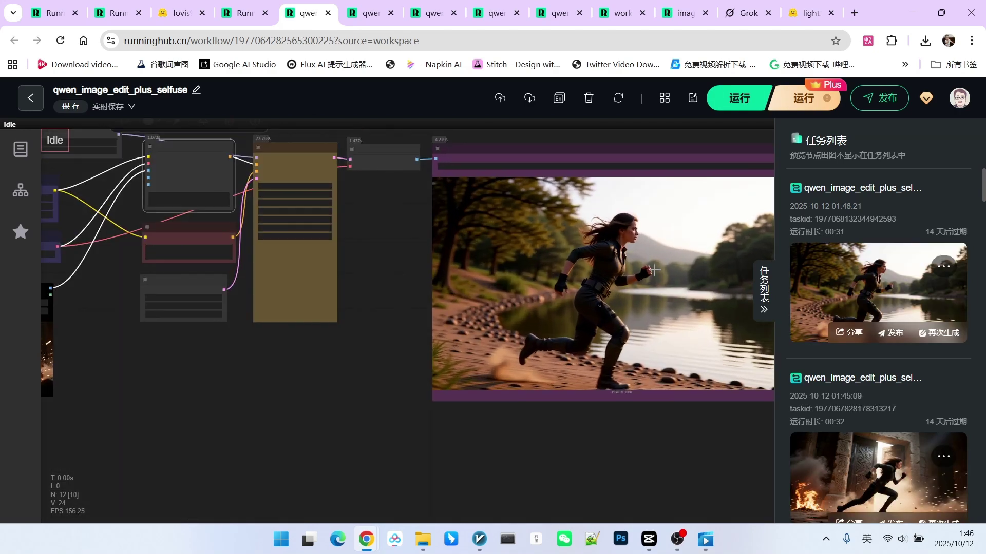
scroll(672, 264, "down", 3)
left_click_drag(298, 370, 414, 364)
scroll(257, 327, "up", 8)
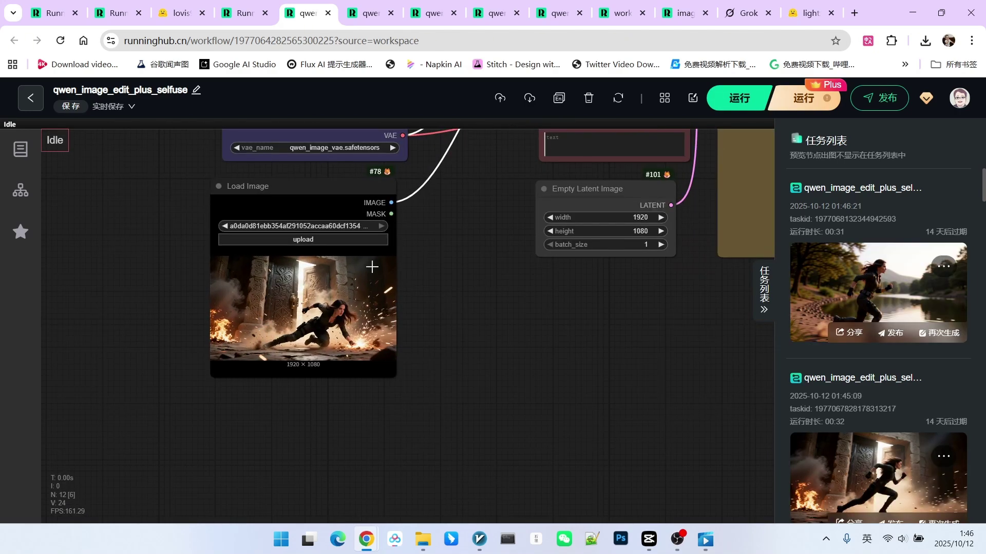
scroll(334, 313, "down", 4)
left_click_drag(508, 339, 115, 353)
left_click_drag(256, 324, 168, 373)
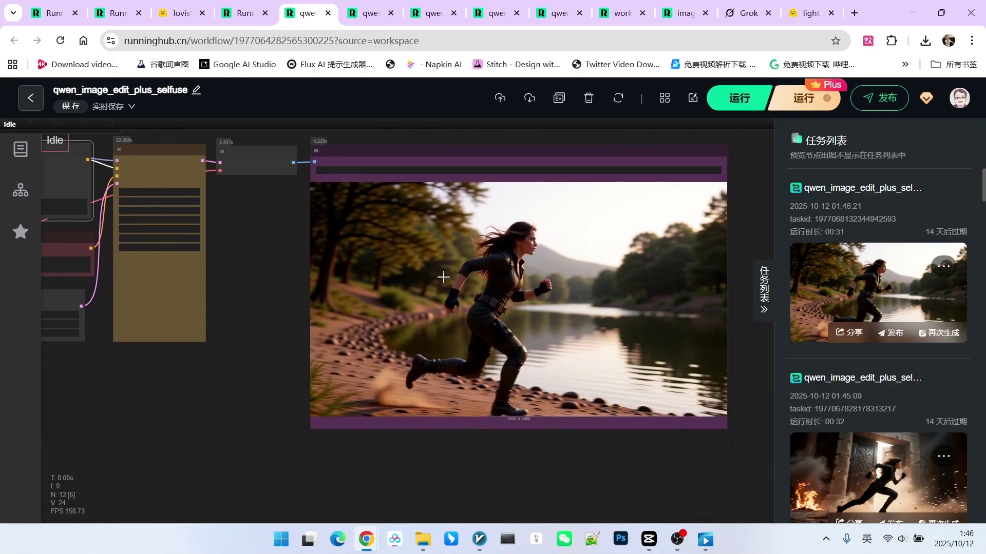
scroll(443, 278, "down", 1)
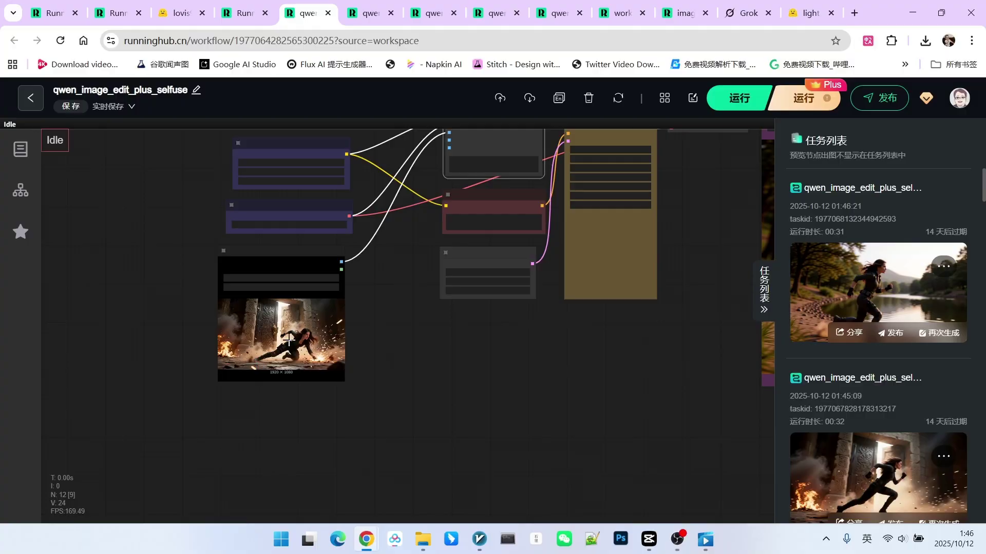
scroll(288, 341, "up", 3)
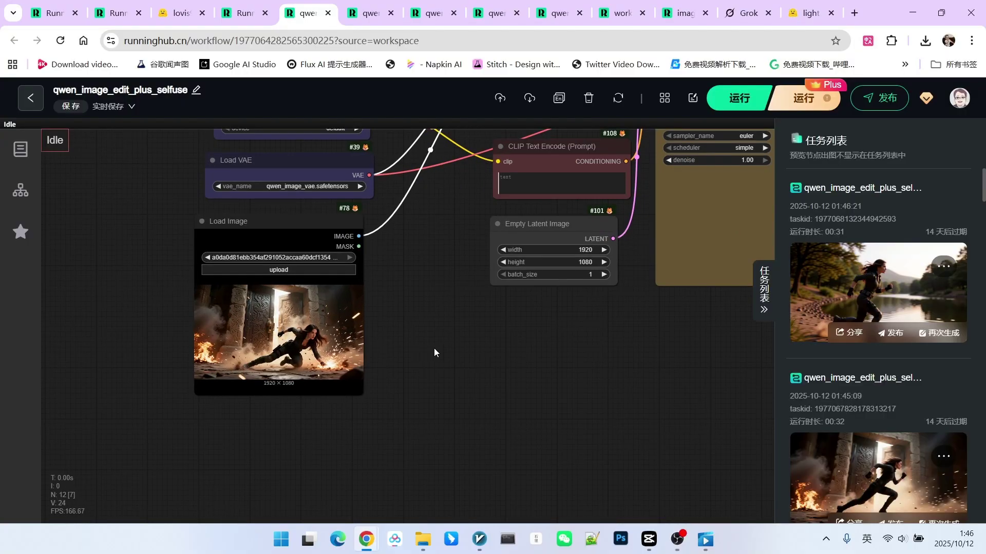
- Reread the riverside prompt in the TextEncodeQwenImageEditPlus node
left_click_drag(501, 346, 157, 441)
scroll(204, 196, "up", 4)
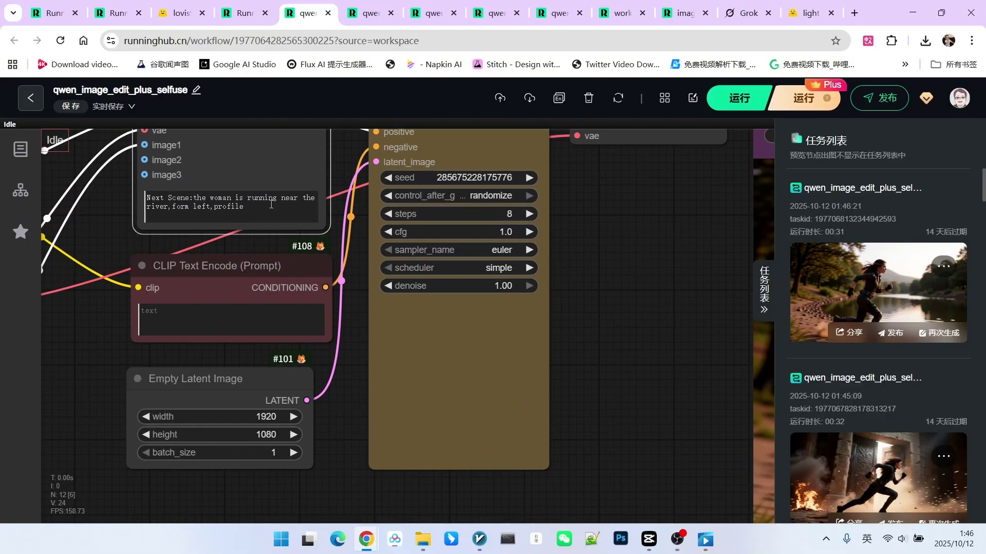
scroll(264, 201, "down", 2)
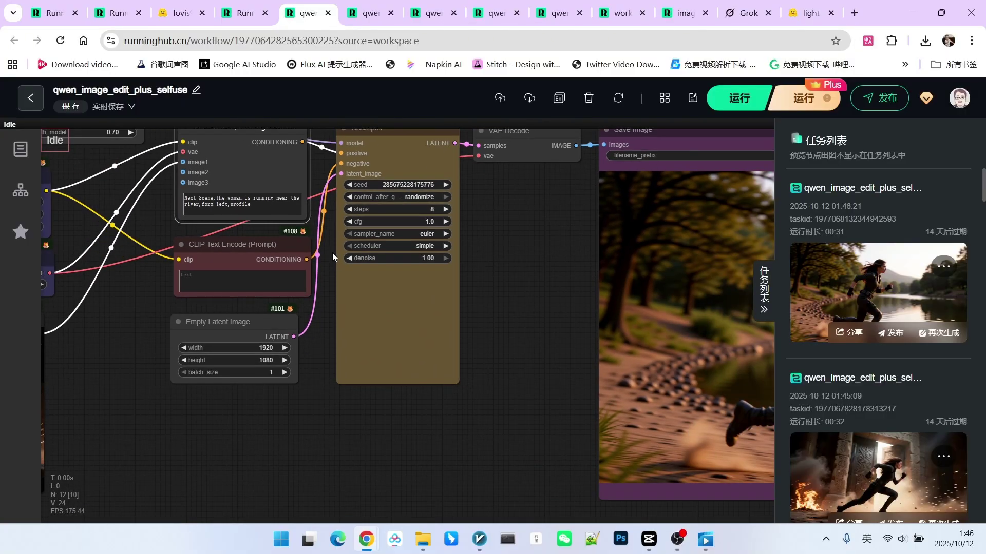
left_click_drag(528, 237, 446, 249)
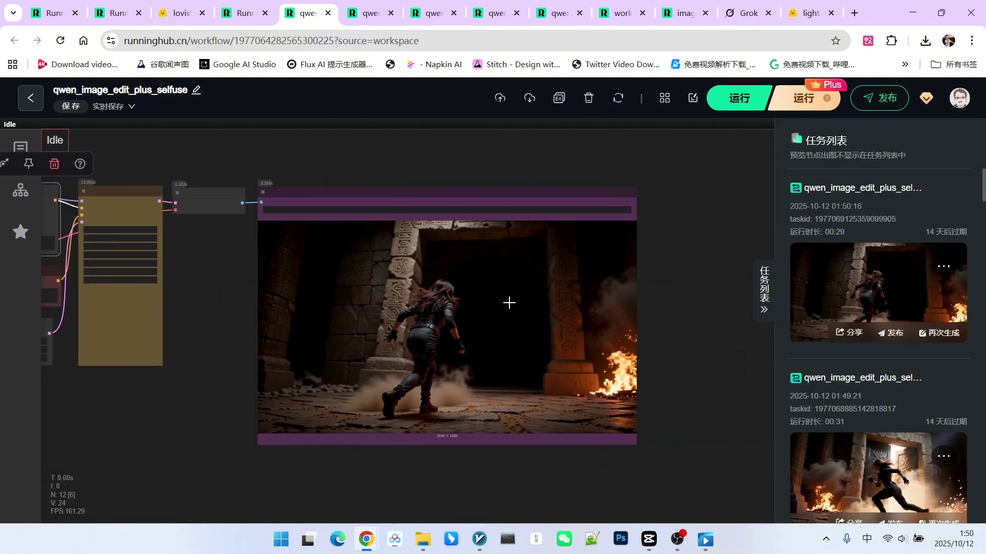
scroll(480, 303, "down", 2)
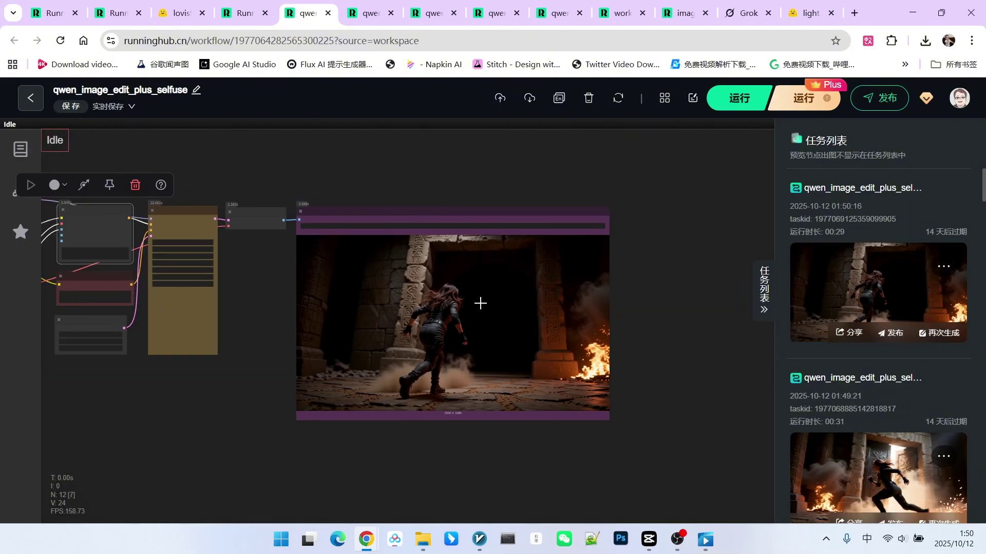
- Examine the newest generated image, showing the woman from behind, alongside the source image
scroll(478, 310, "up", 1)
scroll(513, 312, "down", 2)
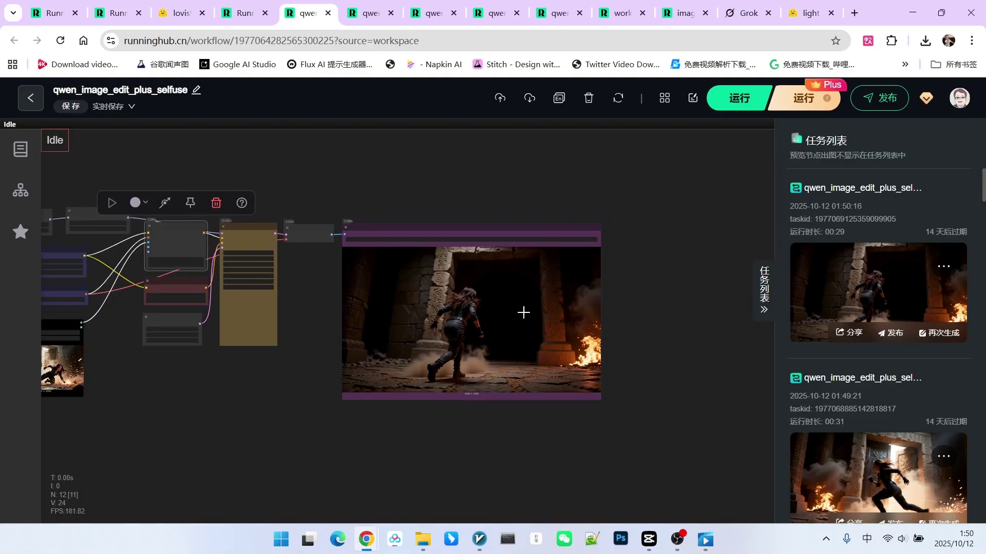
left_click_drag(225, 427, 374, 425)
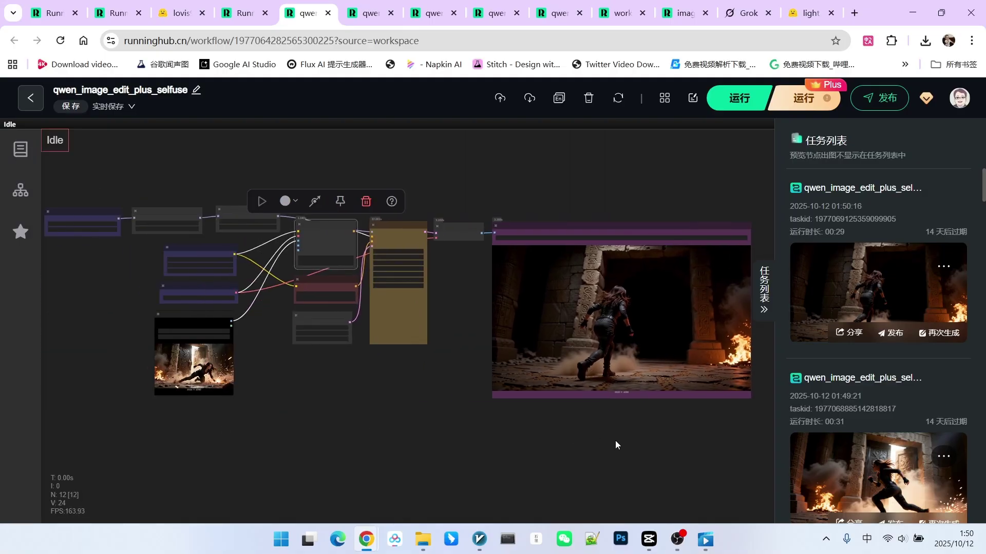
left_click_drag(615, 440, 531, 445)
scroll(710, 358, "up", 3)
scroll(702, 330, "up", 1)
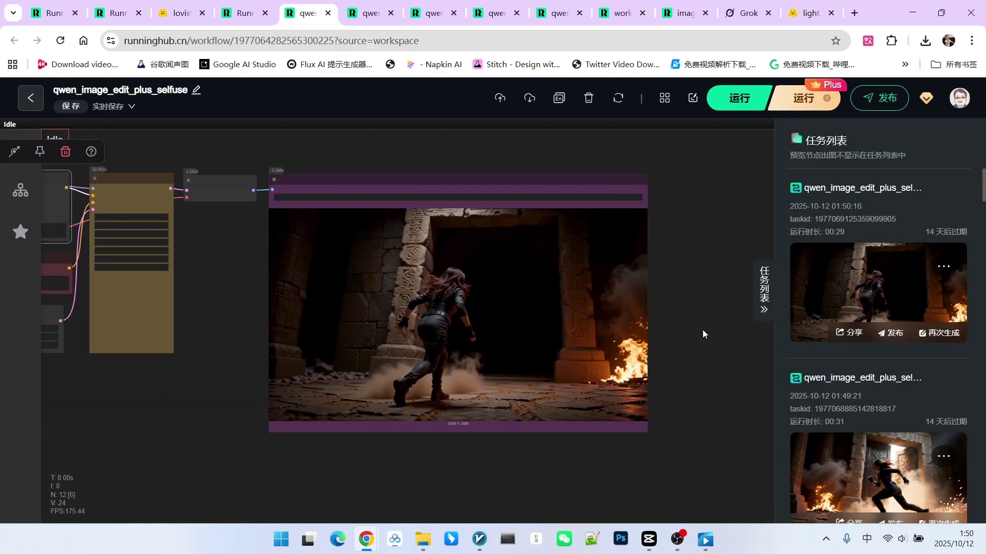
scroll(703, 330, "up", 1)
scroll(461, 333, "down", 1)
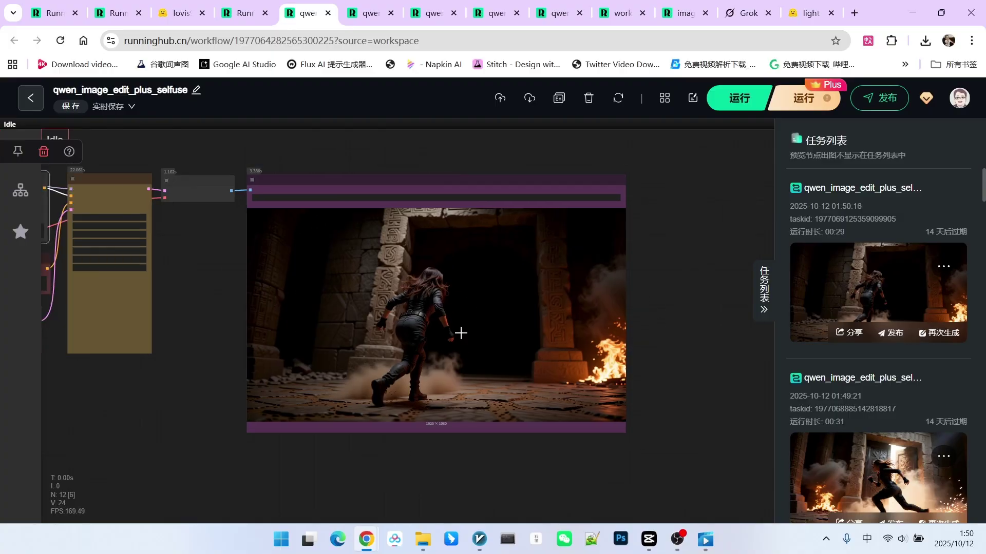
scroll(461, 333, "down", 1)
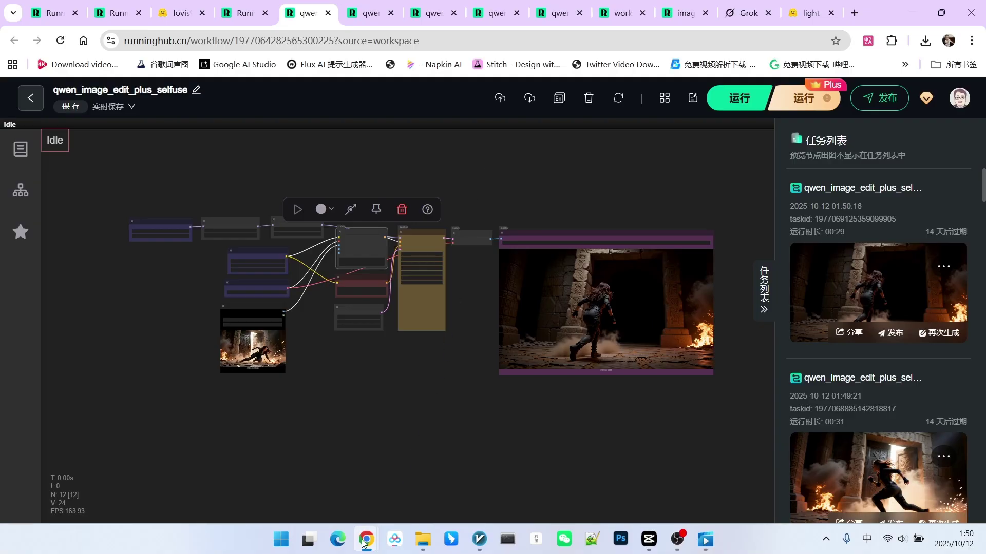
- Switch to the Google AI Studio chat "Sunken Temple Adventure Story" and review the storyboard request and the English shot prompts
mouse_move(366, 539)
left_click(422, 480)
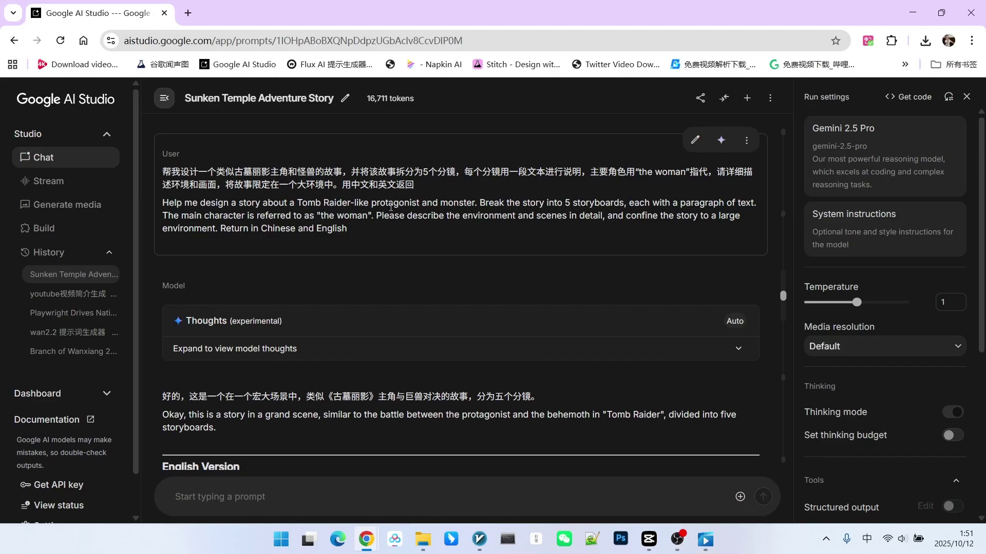
scroll(405, 221, "down", 20)
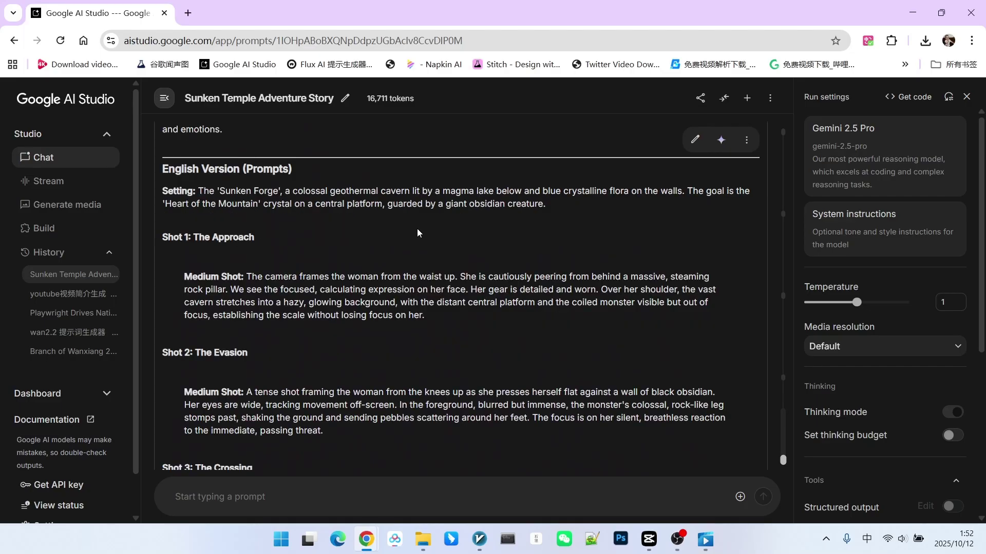
scroll(487, 233, "down", 1)
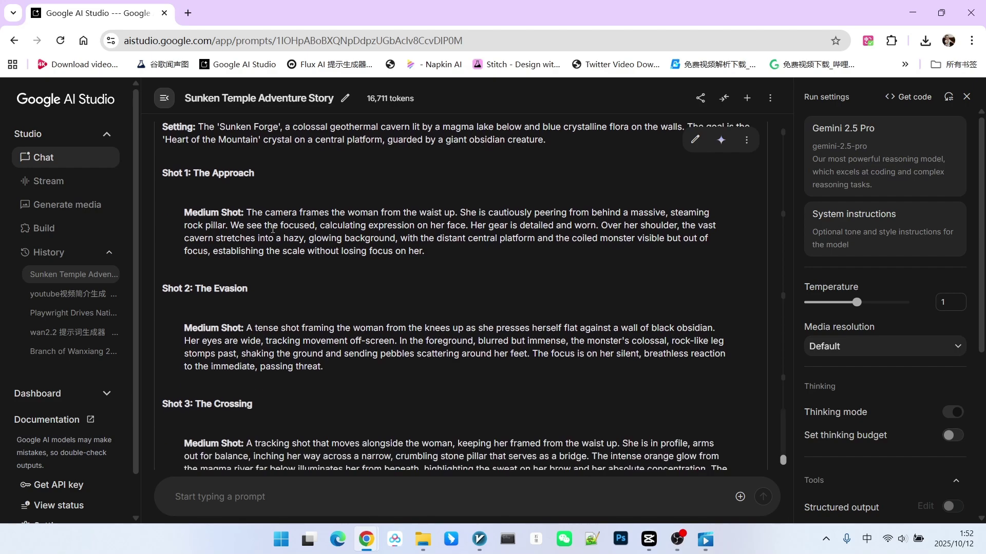
scroll(477, 225, "down", 1)
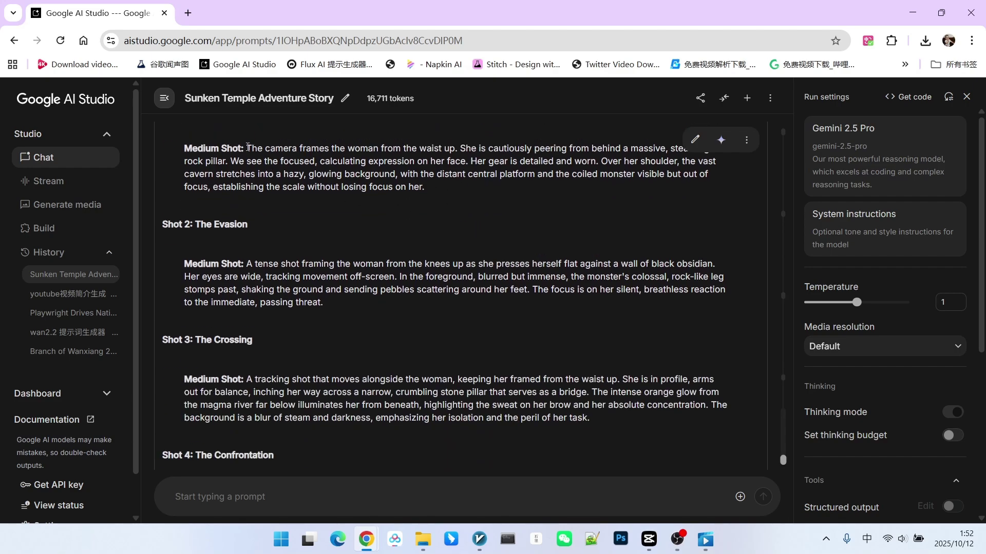
- Select the medium shot description under "Shot 1: The Approach" in the English prompts
left_click_drag(248, 148, 450, 188)
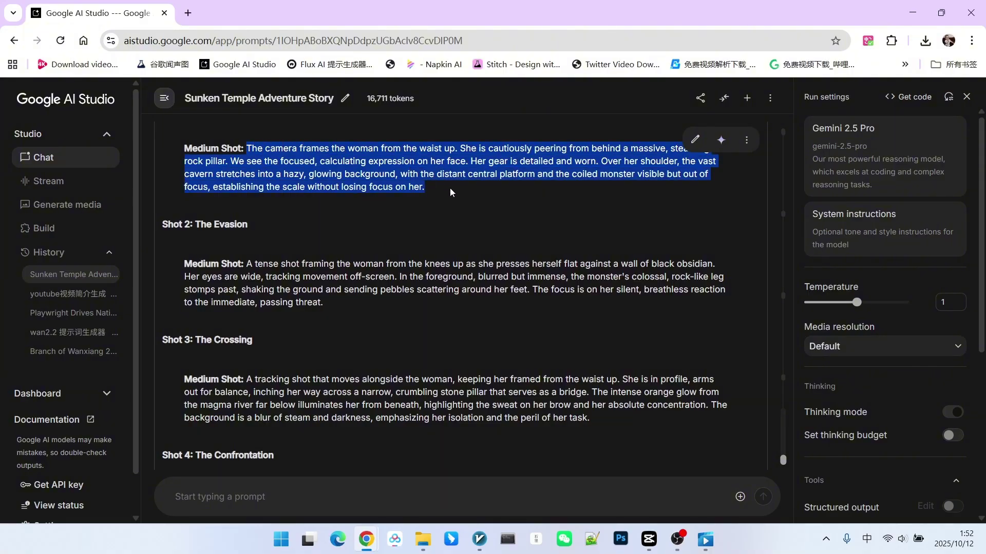
left_click(449, 188)
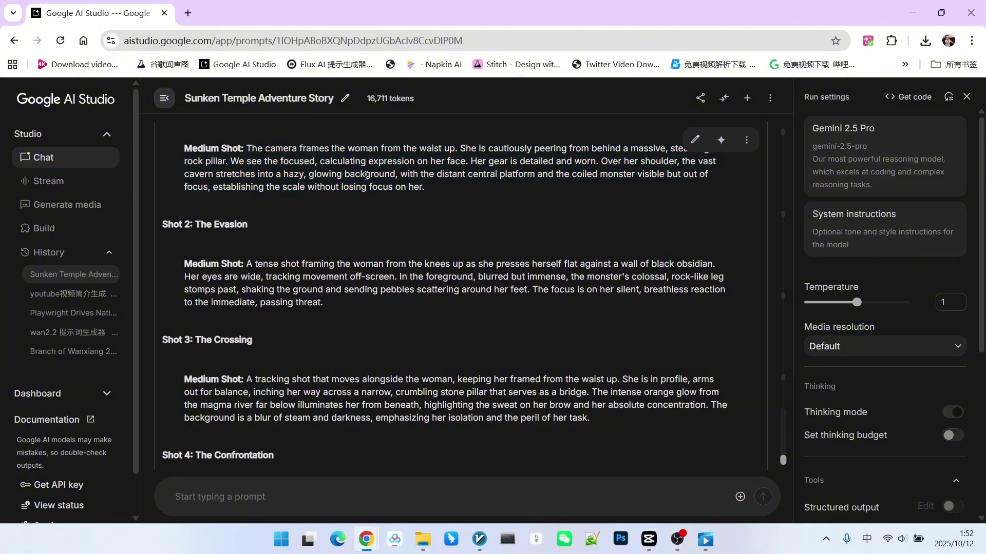
left_click_drag(248, 149, 438, 193)
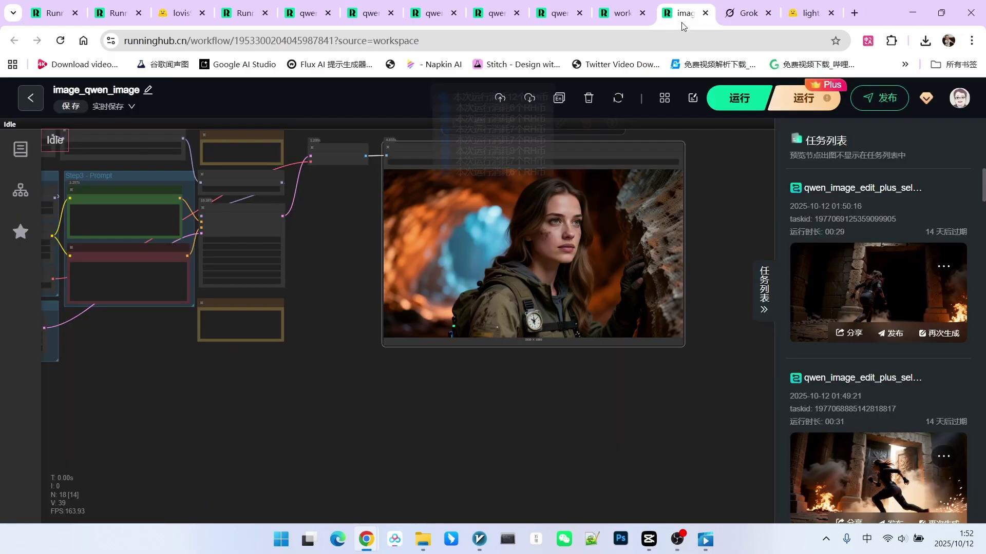
- Switch to the image_qwen_image workflow in RunningHub and examine its generated portrait and positive prompt
key("alt+Tab")
scroll(448, 379, "up", 5)
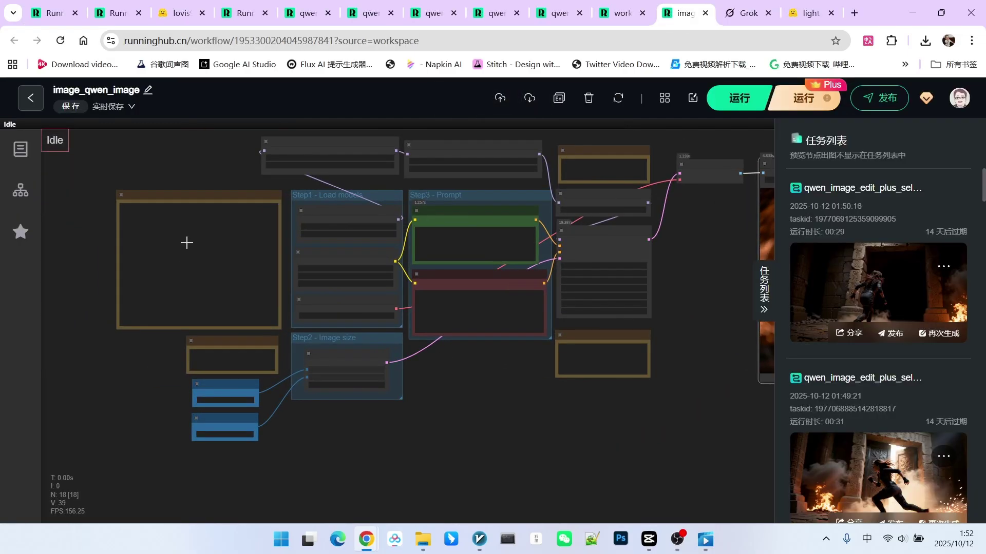
scroll(359, 195, "down", 3)
left_click_drag(534, 363, 365, 384)
scroll(338, 255, "up", 6)
scroll(338, 251, "up", 3)
scroll(363, 260, "up", 6)
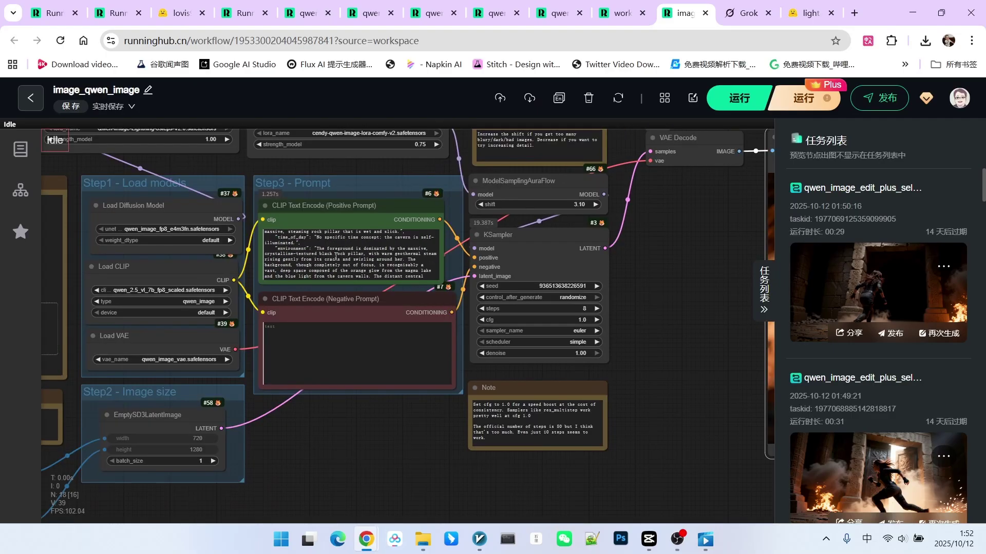
- Examine the generated portrait of the woman in the cave up close in the image_qwen_image workflow
scroll(452, 256, "down", 7)
left_click_drag(692, 393, 469, 376)
scroll(526, 247, "up", 5)
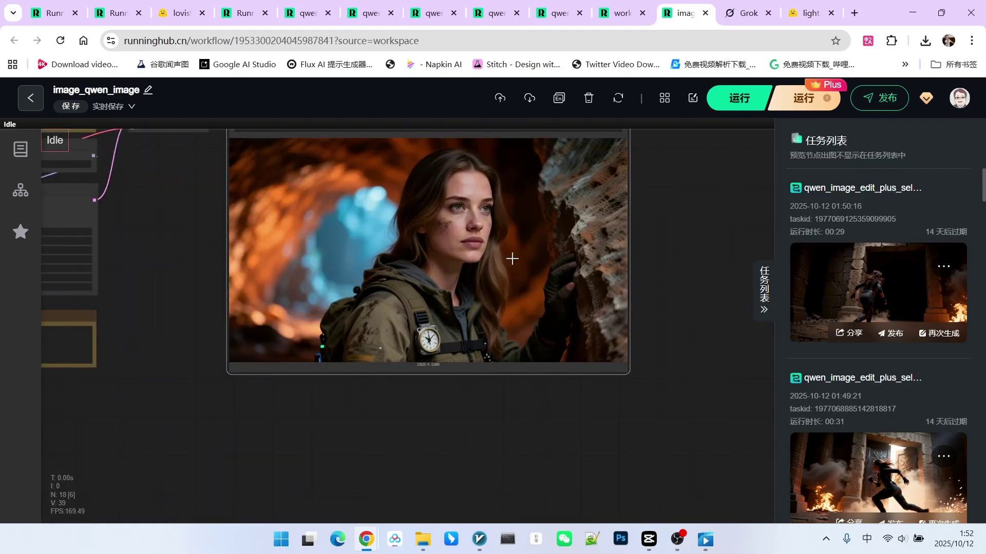
scroll(452, 193, "up", 2)
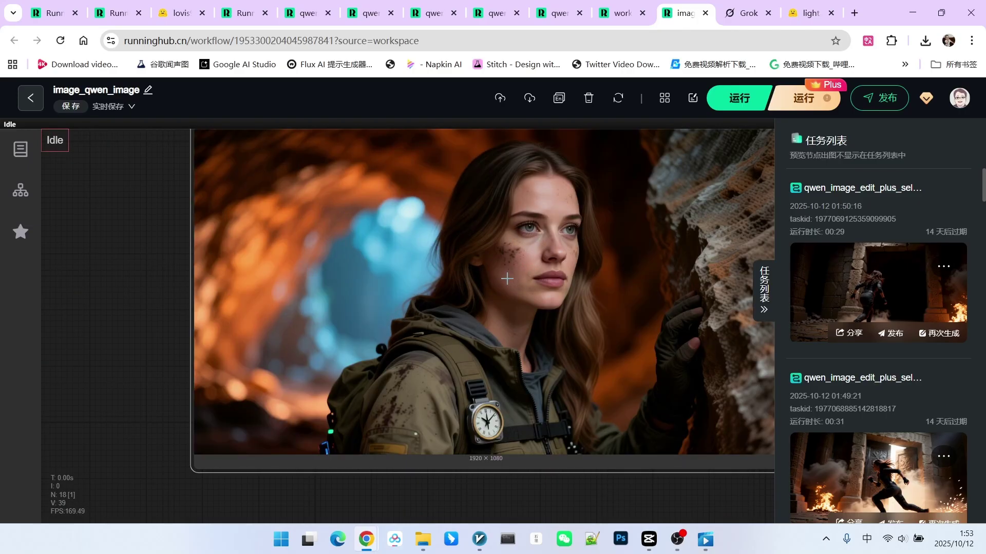
scroll(507, 278, "down", 2)
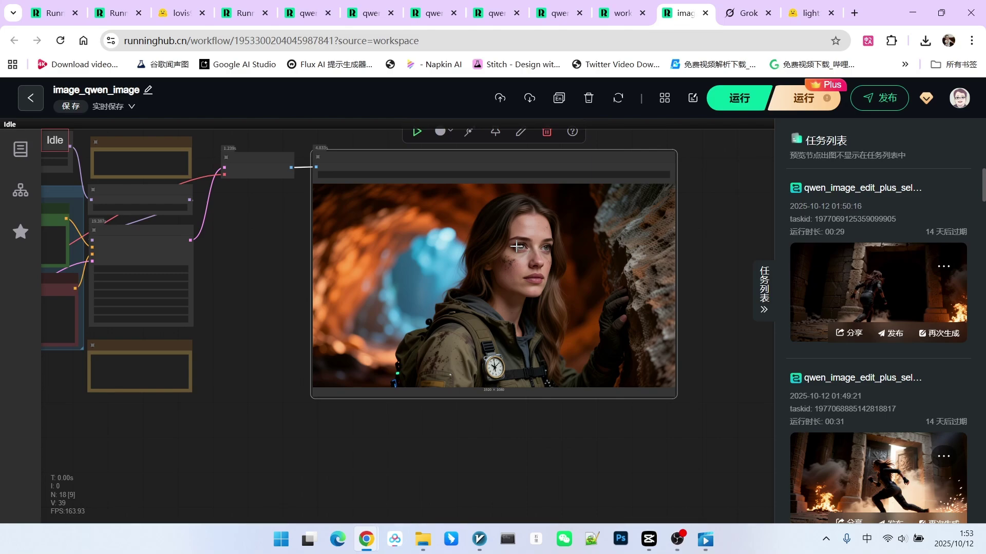
- Switch to the qwen_image_edit_plus workflow and review its diffusion model, Lightning LoRA and next-scene LoRA loader nodes
left_click(559, 13)
scroll(378, 356, "up", 3)
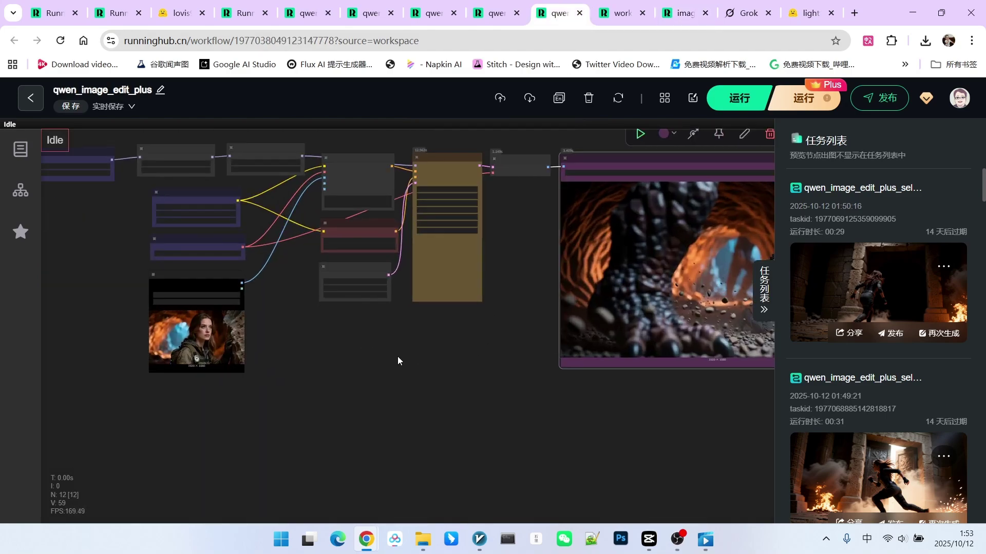
scroll(397, 356, "up", 6)
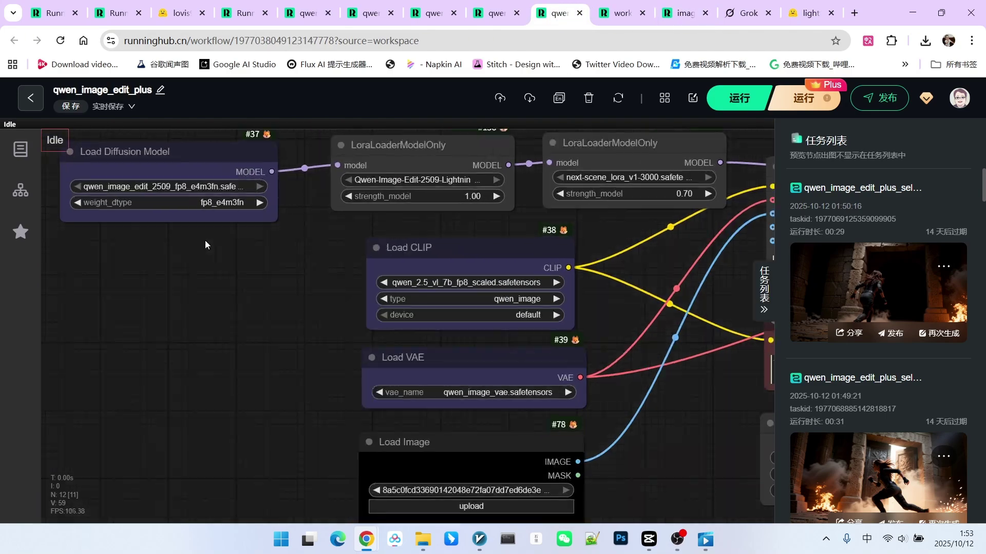
left_click_drag(205, 240, 236, 309)
left_click_drag(214, 229, 218, 210)
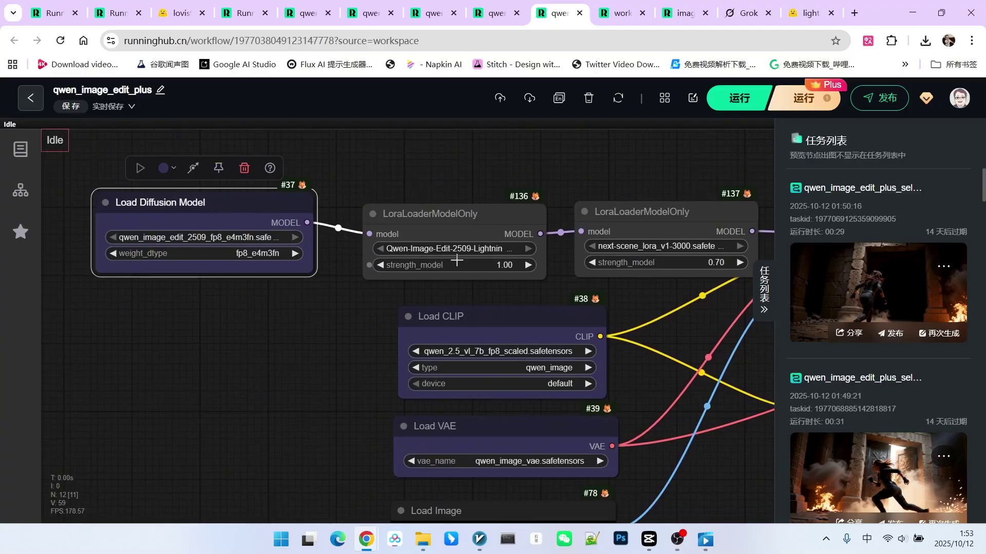
scroll(455, 260, "down", 3)
left_click_drag(609, 238, 602, 235)
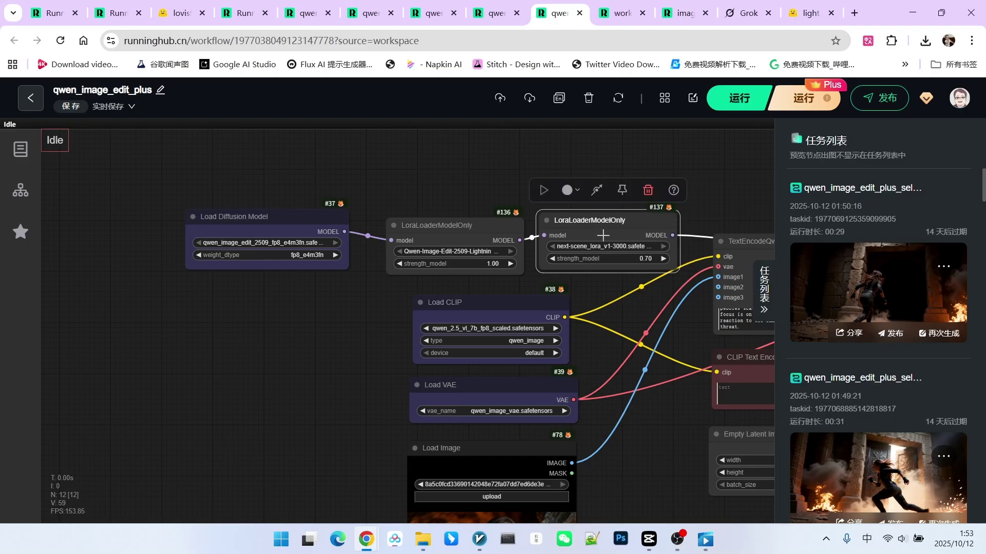
- Highlight the "next scene" trigger words and the shot description following them in the TextEncodeQwenImageEditPlus prompt
scroll(621, 378, "up", 5)
left_click_drag(510, 250, 444, 250)
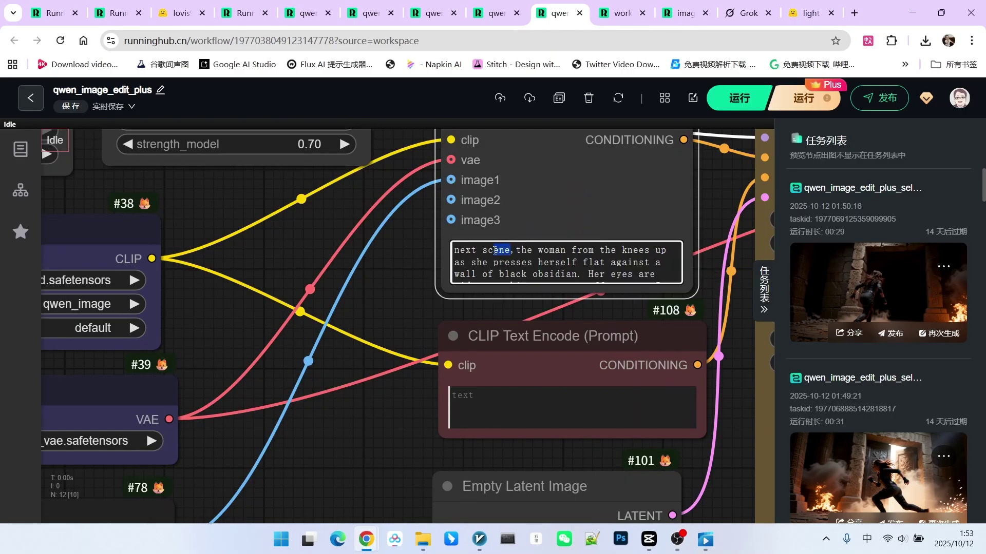
left_click(438, 257)
scroll(444, 257, "down", 1)
left_click_drag(510, 251, 547, 283)
scroll(383, 301, "down", 5)
scroll(383, 301, "down", 3)
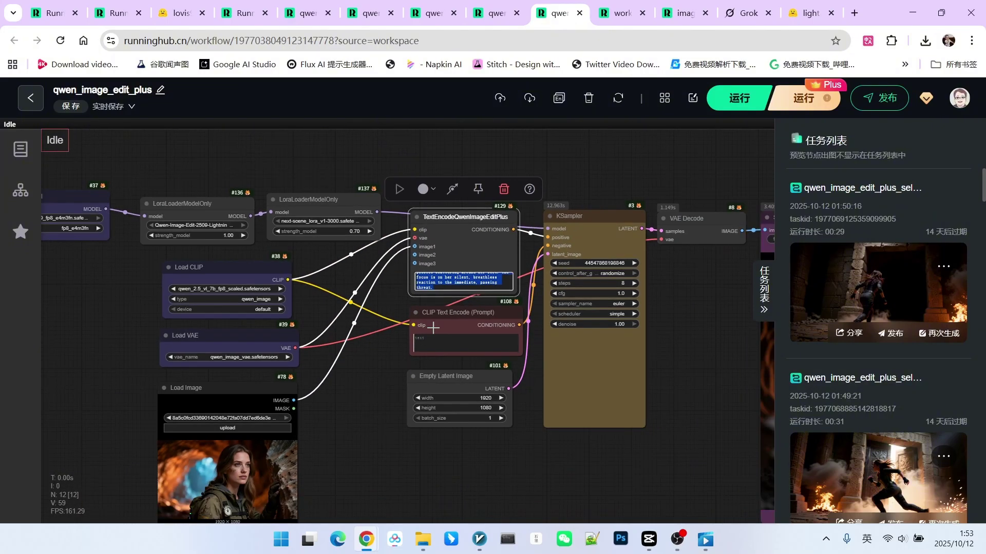
- Review the source image, the empty latent size and the generated image with the giant creature's leg
left_click_drag(682, 348, 637, 264)
scroll(320, 407, "up", 2)
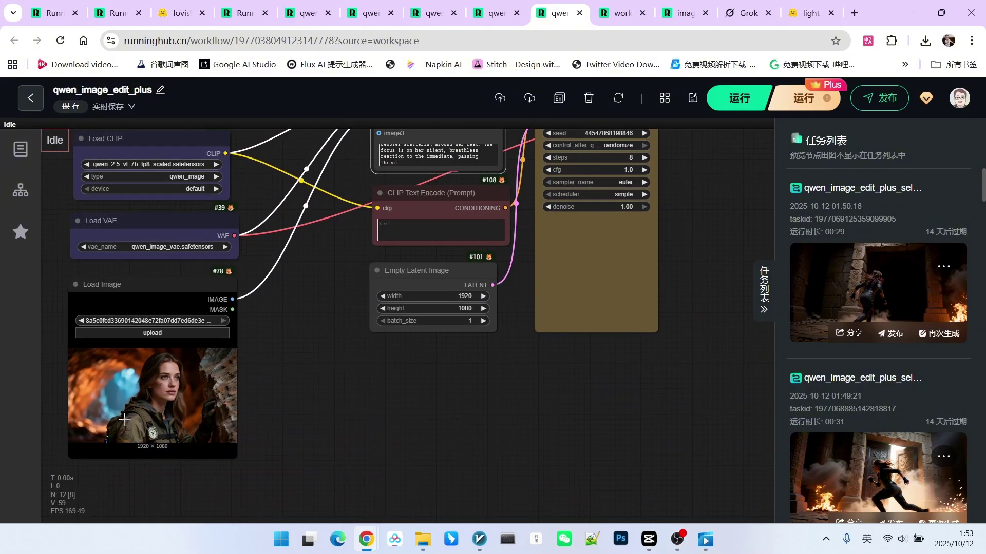
scroll(334, 400, "down", 3)
left_click_drag(521, 404, 259, 406)
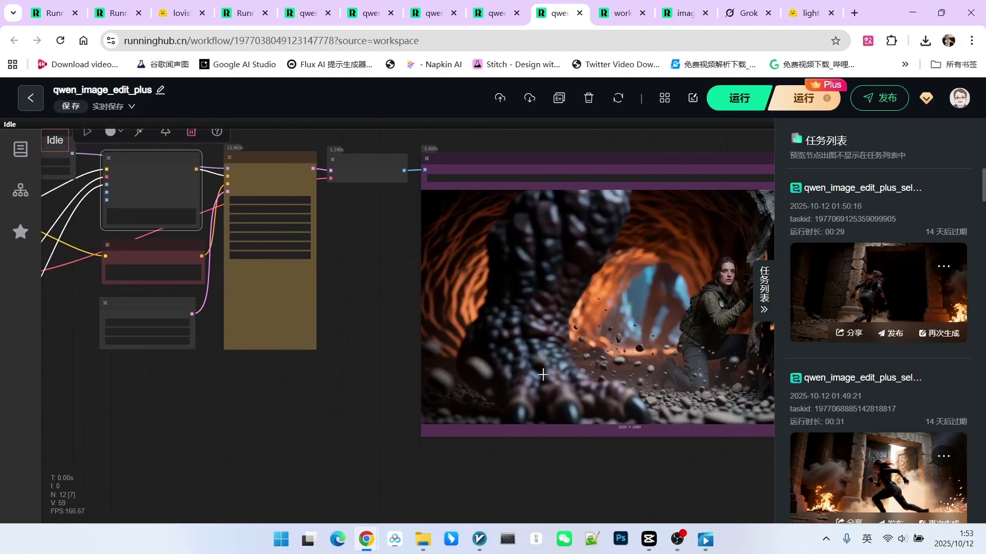
scroll(707, 293, "down", 2)
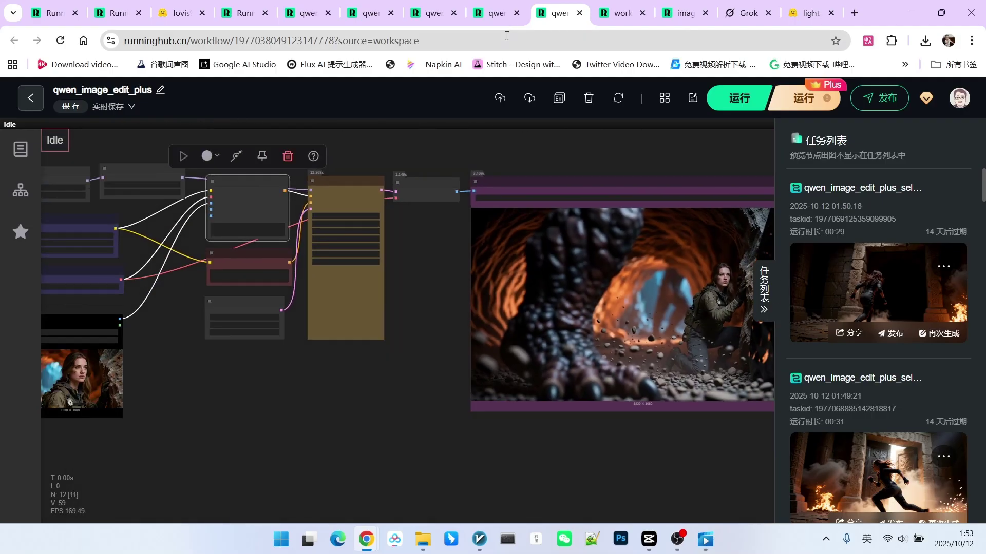
- Go through the qwen_image_edit_plus1 and qwen_image_edit_plus3 workflows and examine the generated image in each
left_click(499, 14)
left_click(567, 291)
scroll(567, 292, "down", 5)
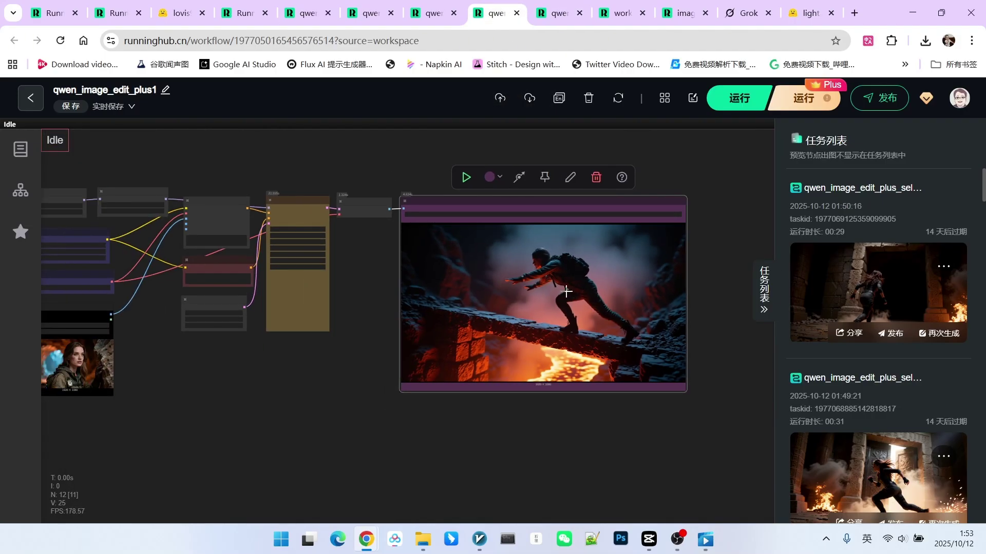
key("ctrl+shift+Tab")
key("ctrl+shift+Tab")
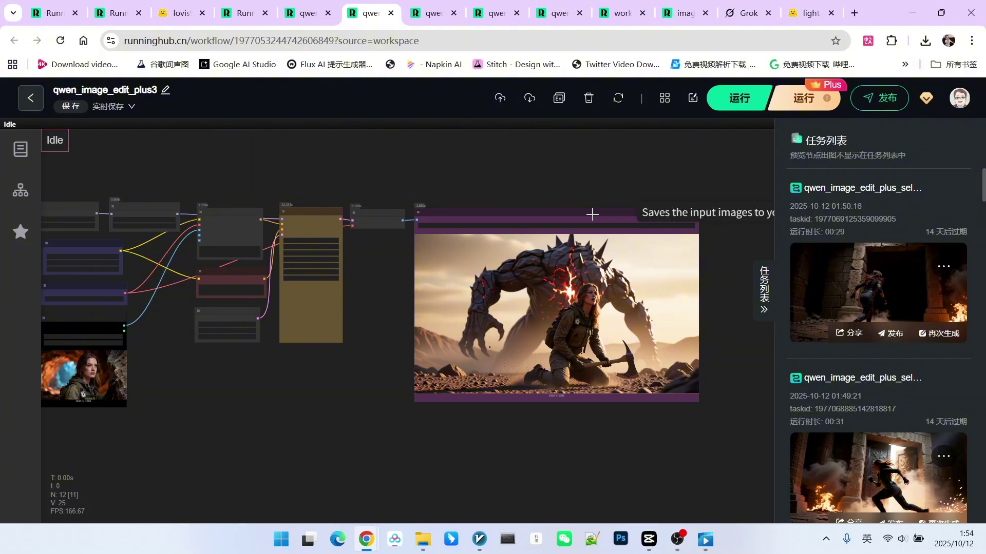
- Switch to Grok and view the videos made from the story images in the Imagine favorites
left_click(733, 19)
left_click(662, 156)
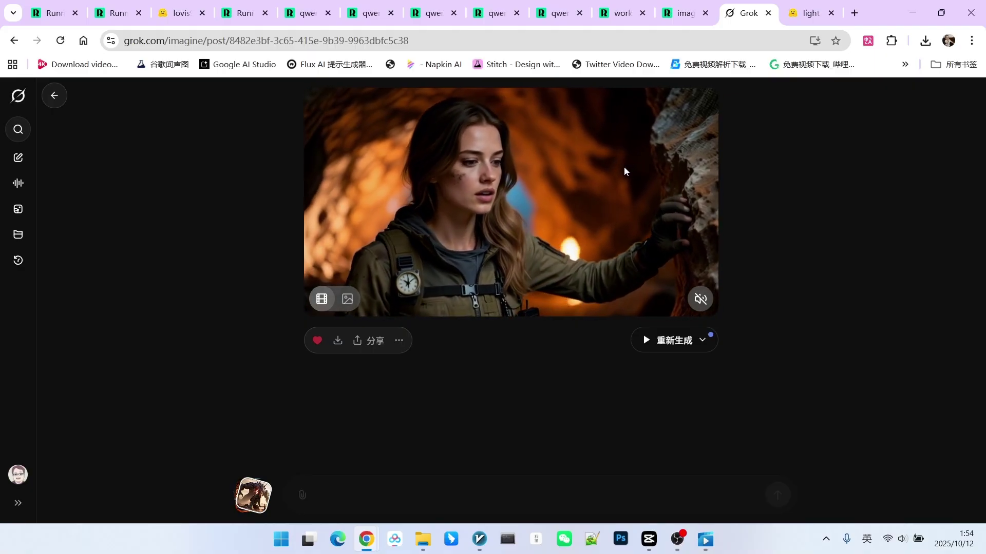
left_click(60, 99)
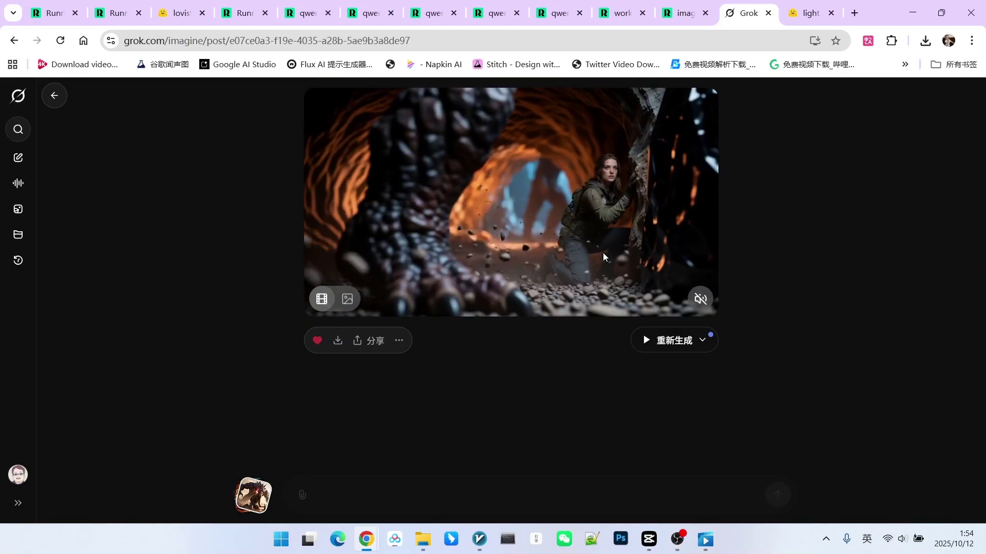
left_click(54, 95)
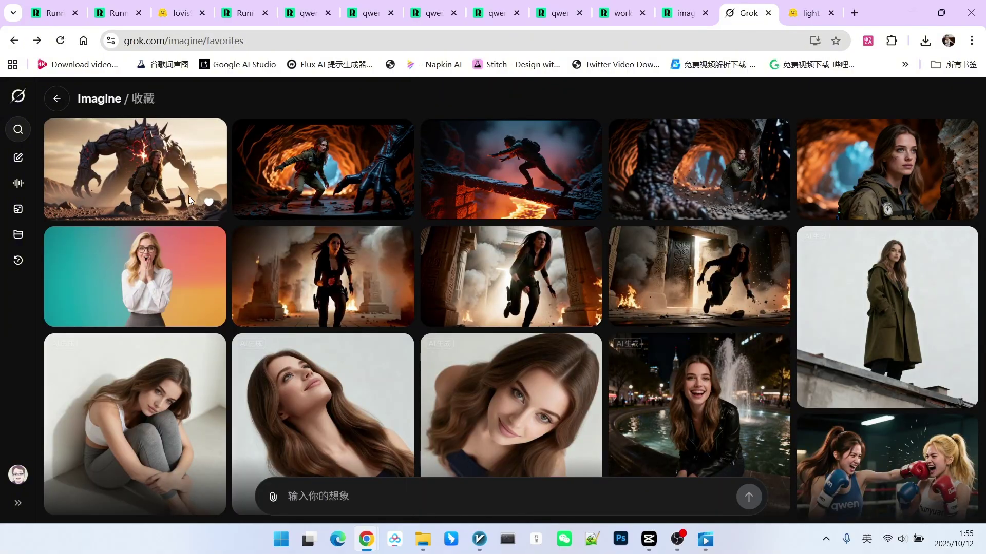
left_click(206, 195)
key("alt+Left")
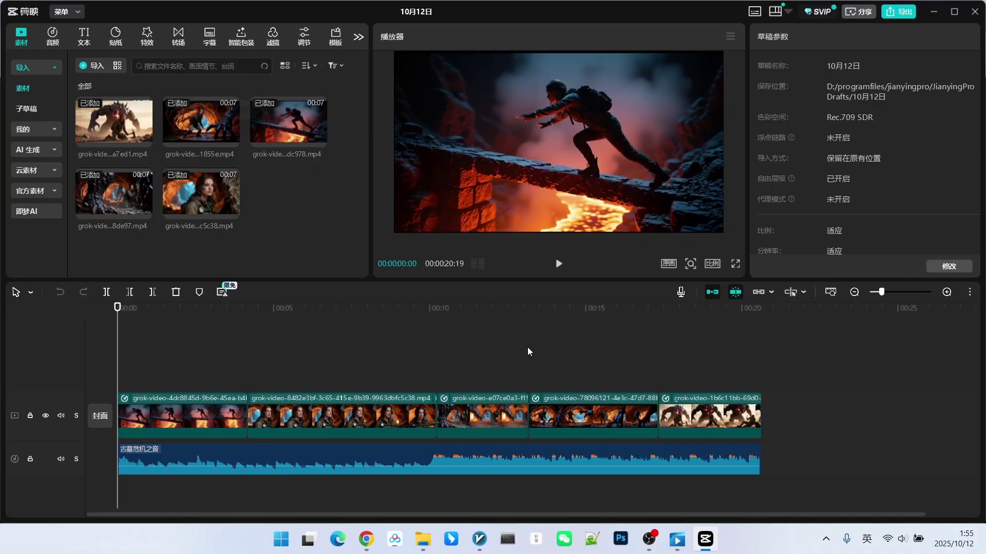
- In the Jianying video editor, inspect the background audio track and the Grok video clips on the timeline one by one
left_click(286, 459)
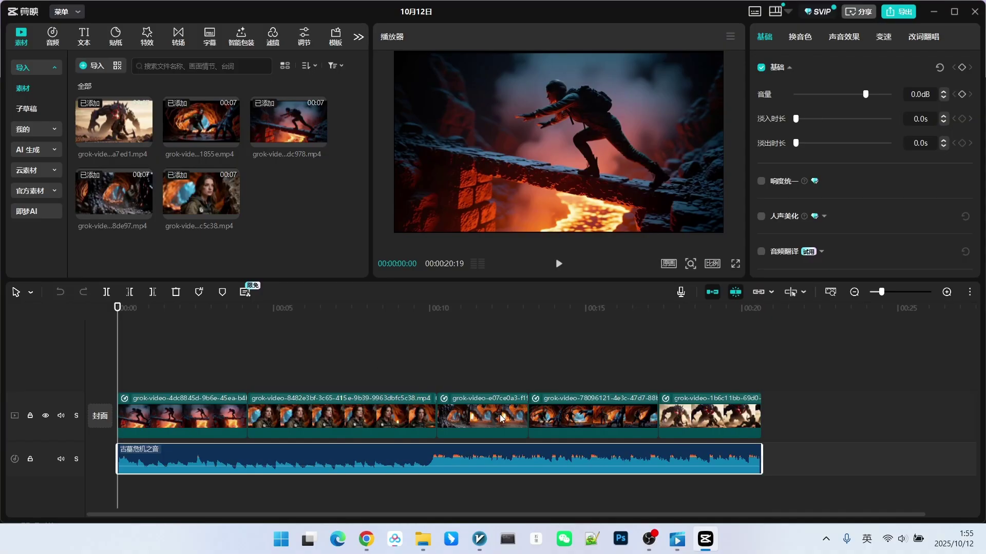
left_click(348, 417)
left_click(491, 417)
left_click(582, 416)
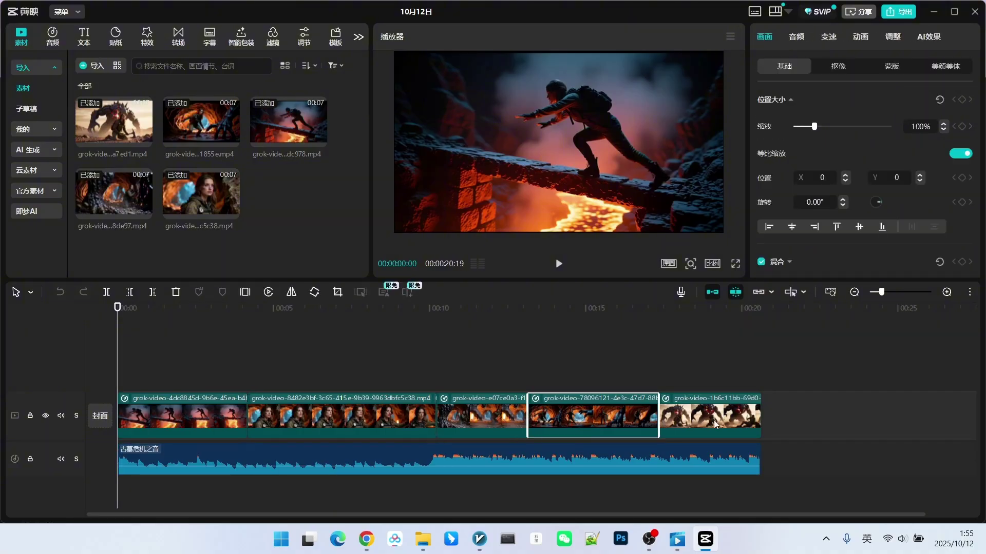
left_click(714, 423)
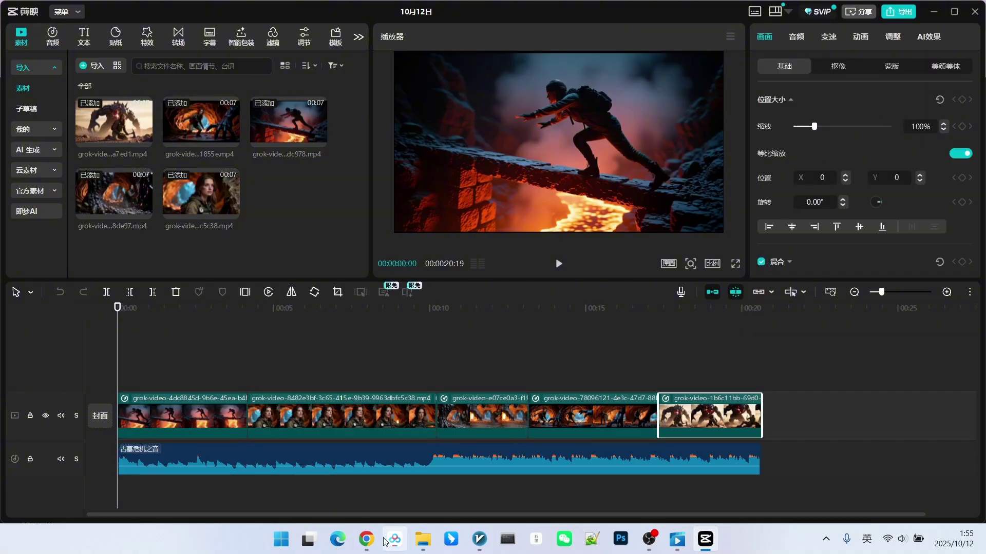